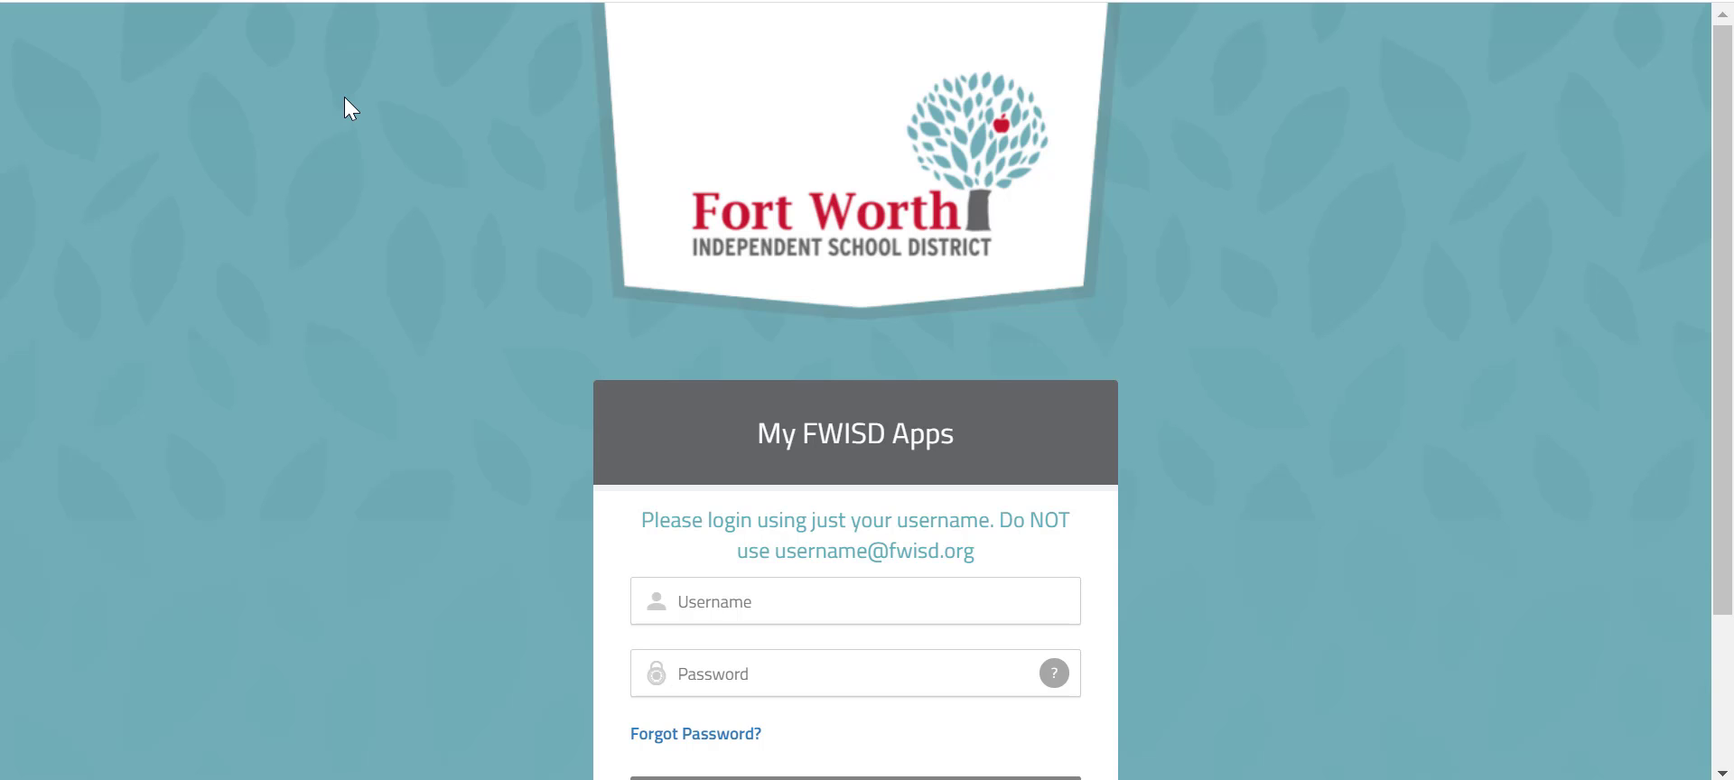
- Sign in to the FWISD portal with the teacher's username and password
{"action": "left_click", "coordinate": [739, 603]}
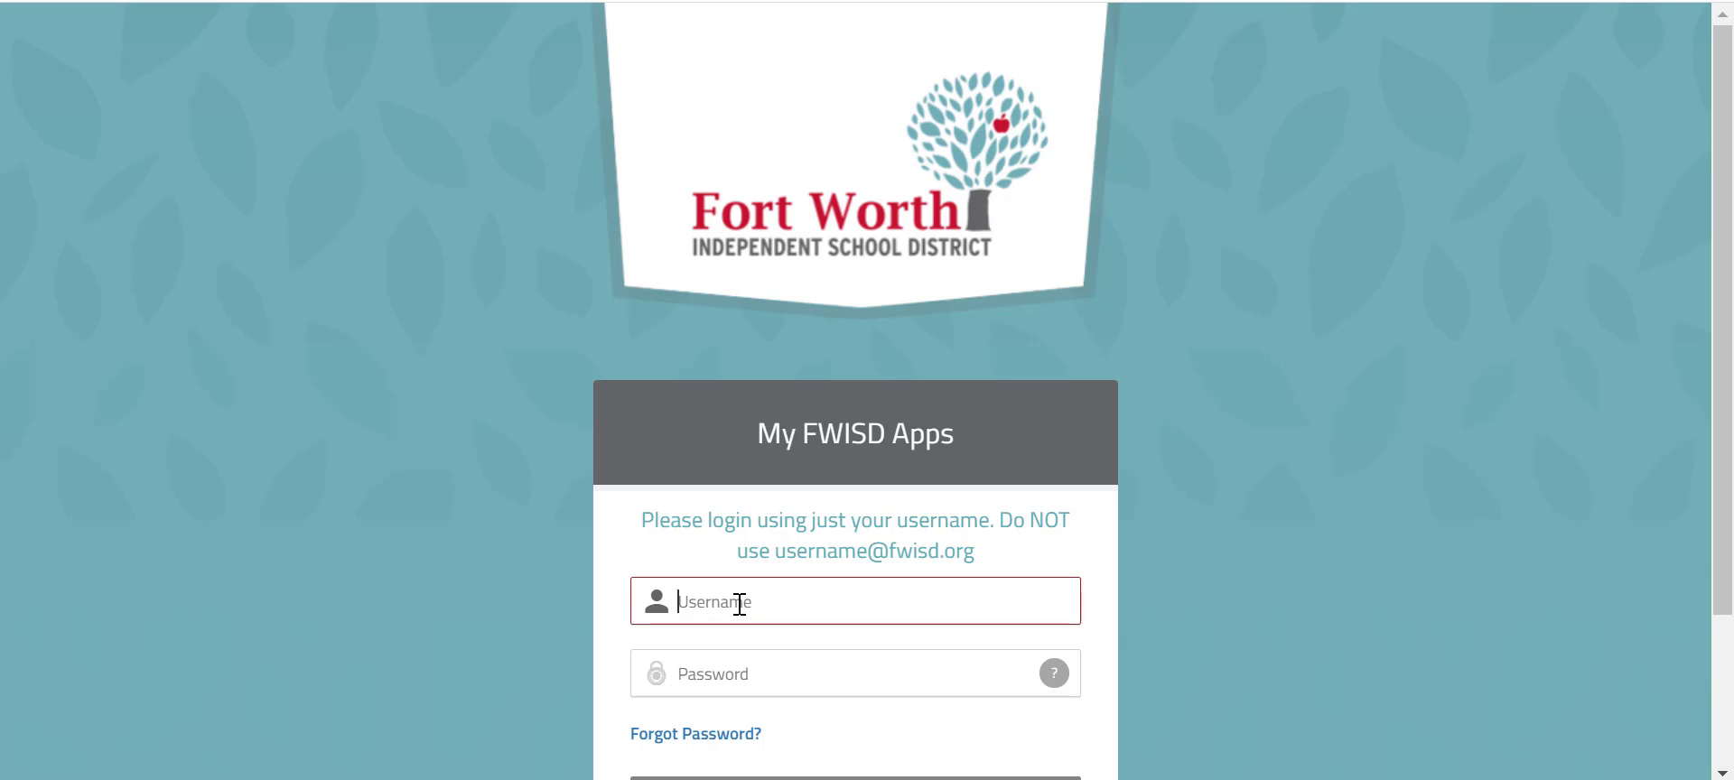
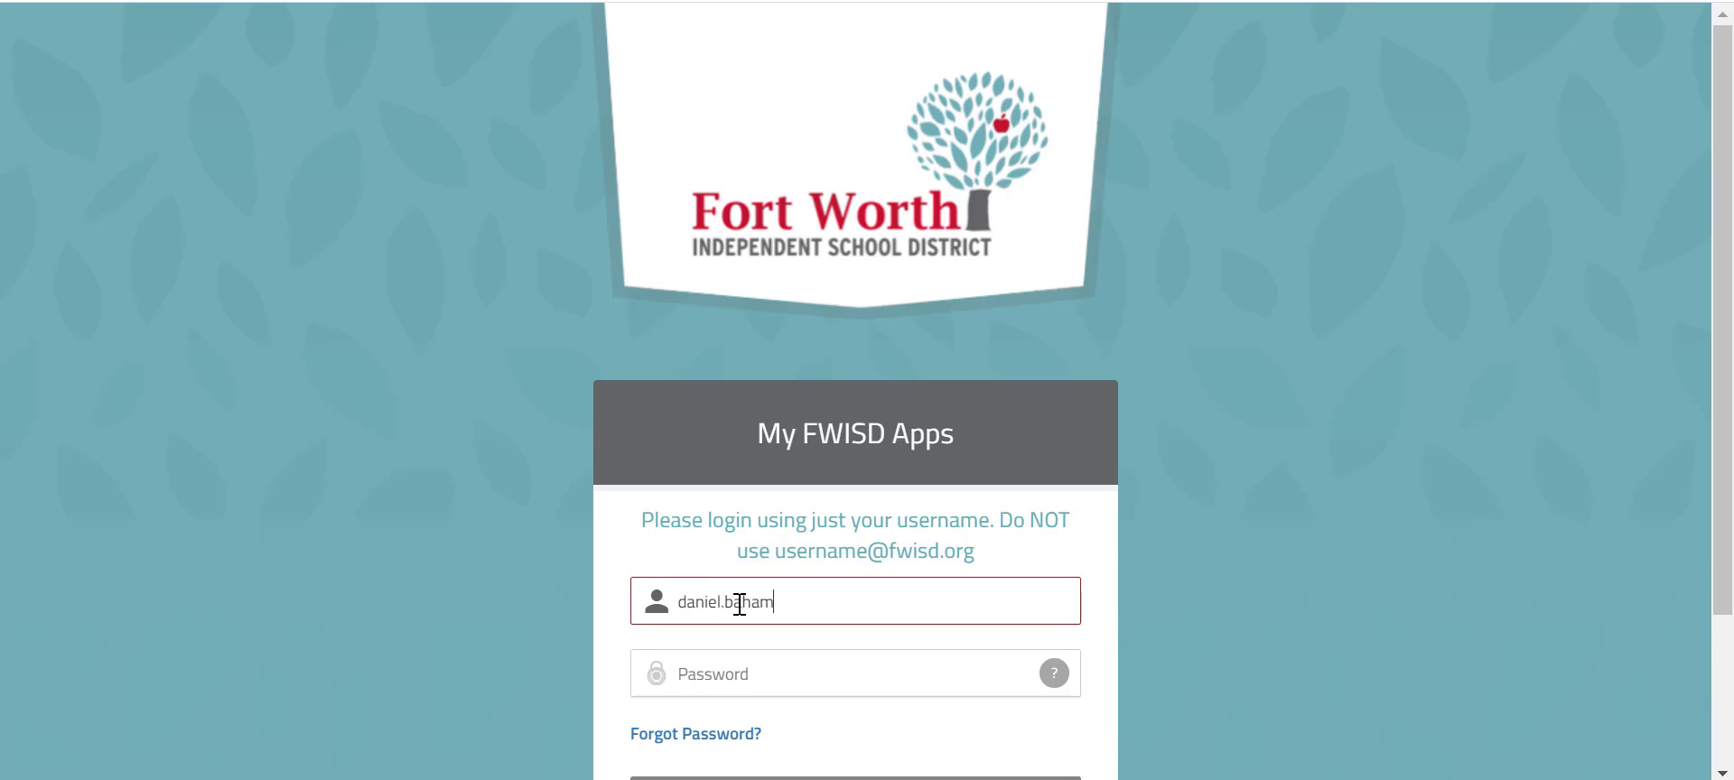
{"action": "left_click", "coordinate": [893, 677]}
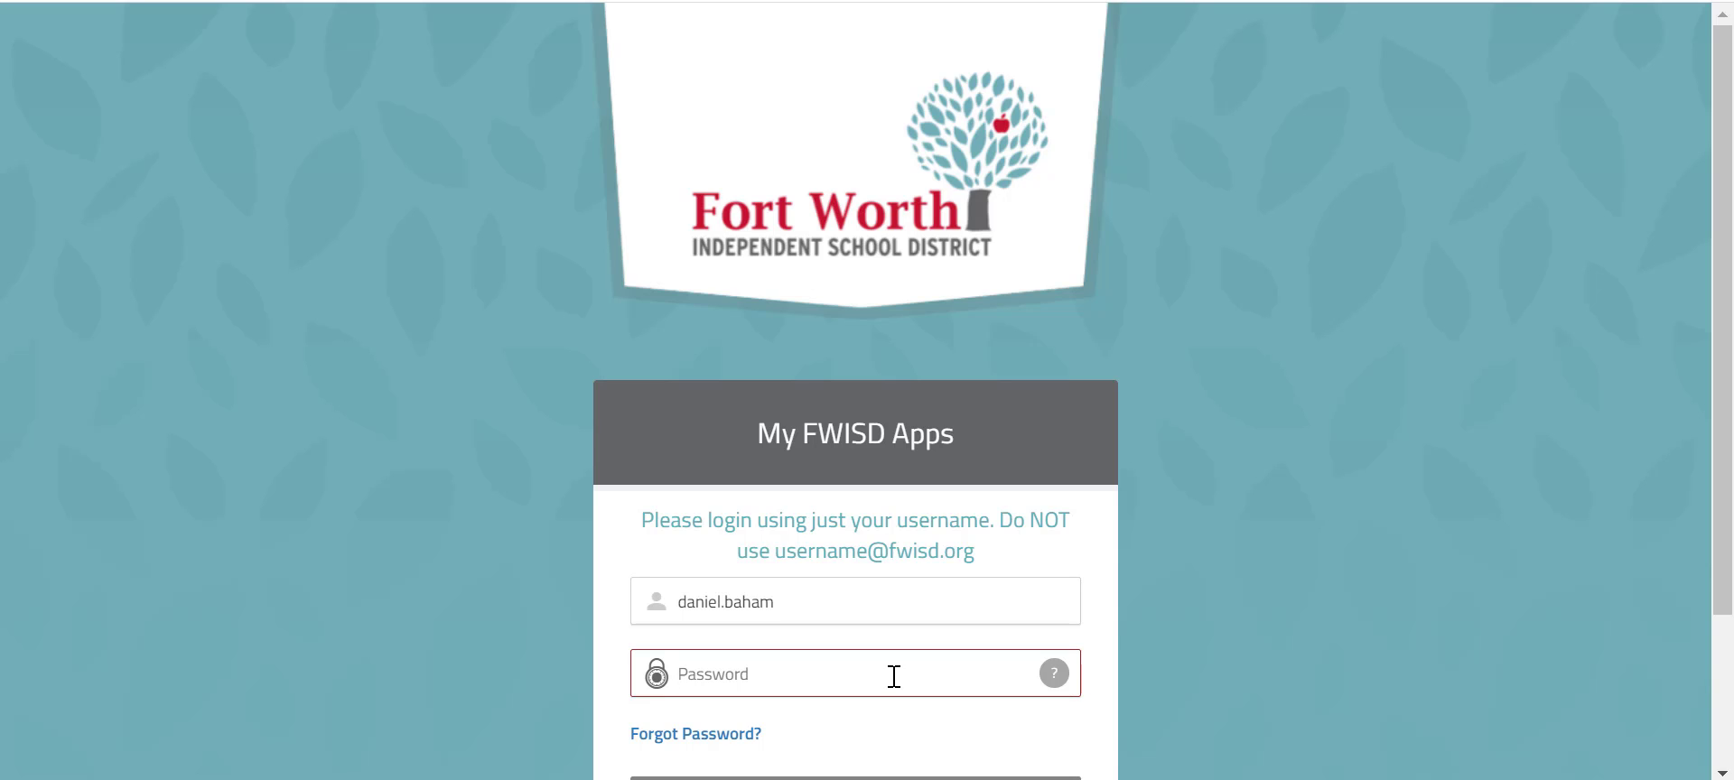
{"action": "type", "text": "4***********"}
{"action": "key", "text": "Return"}
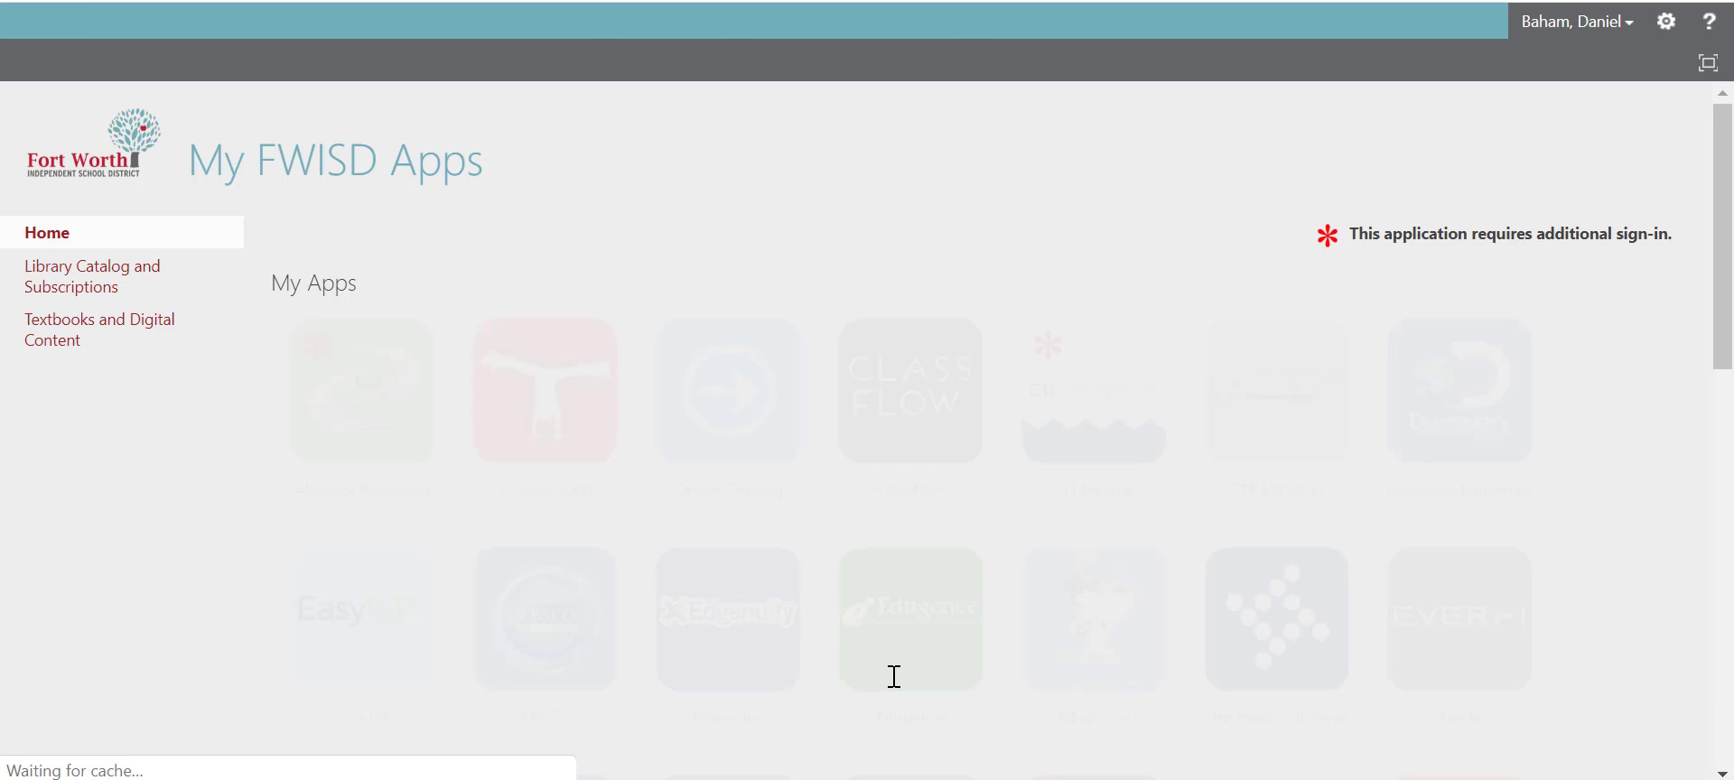
- Launch the Office 365 Staff tile from further down the My Apps list
{"action": "scroll", "coordinate": [895, 677], "scroll_direction": "down", "scroll_amount": 2}
{"action": "scroll", "coordinate": [894, 677], "scroll_direction": "down", "scroll_amount": 5}
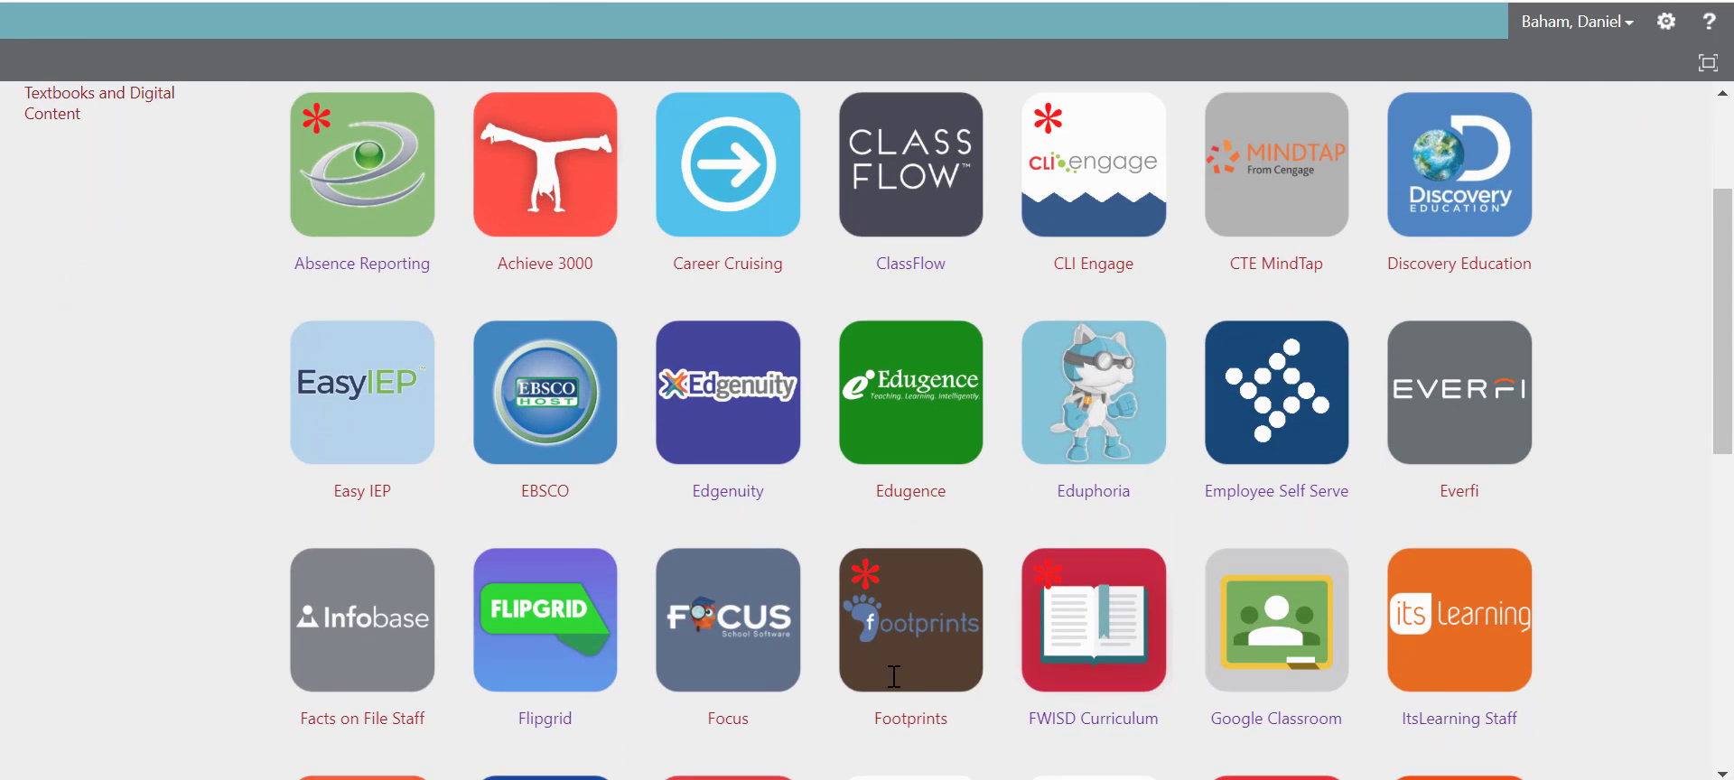
{"action": "scroll", "coordinate": [894, 676], "scroll_direction": "down", "scroll_amount": 1}
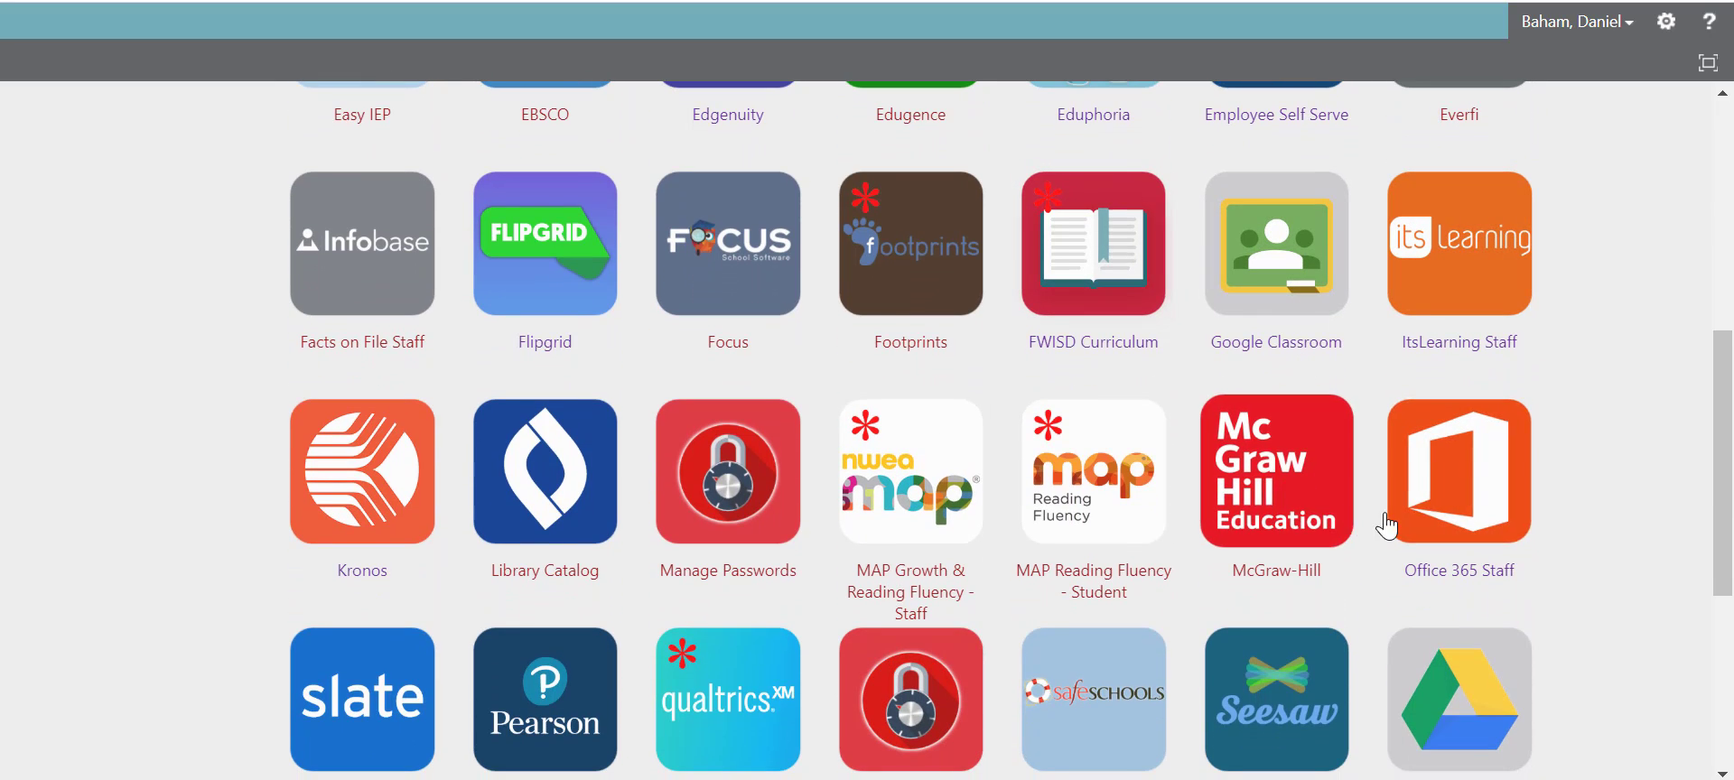
{"action": "left_click", "coordinate": [1460, 499]}
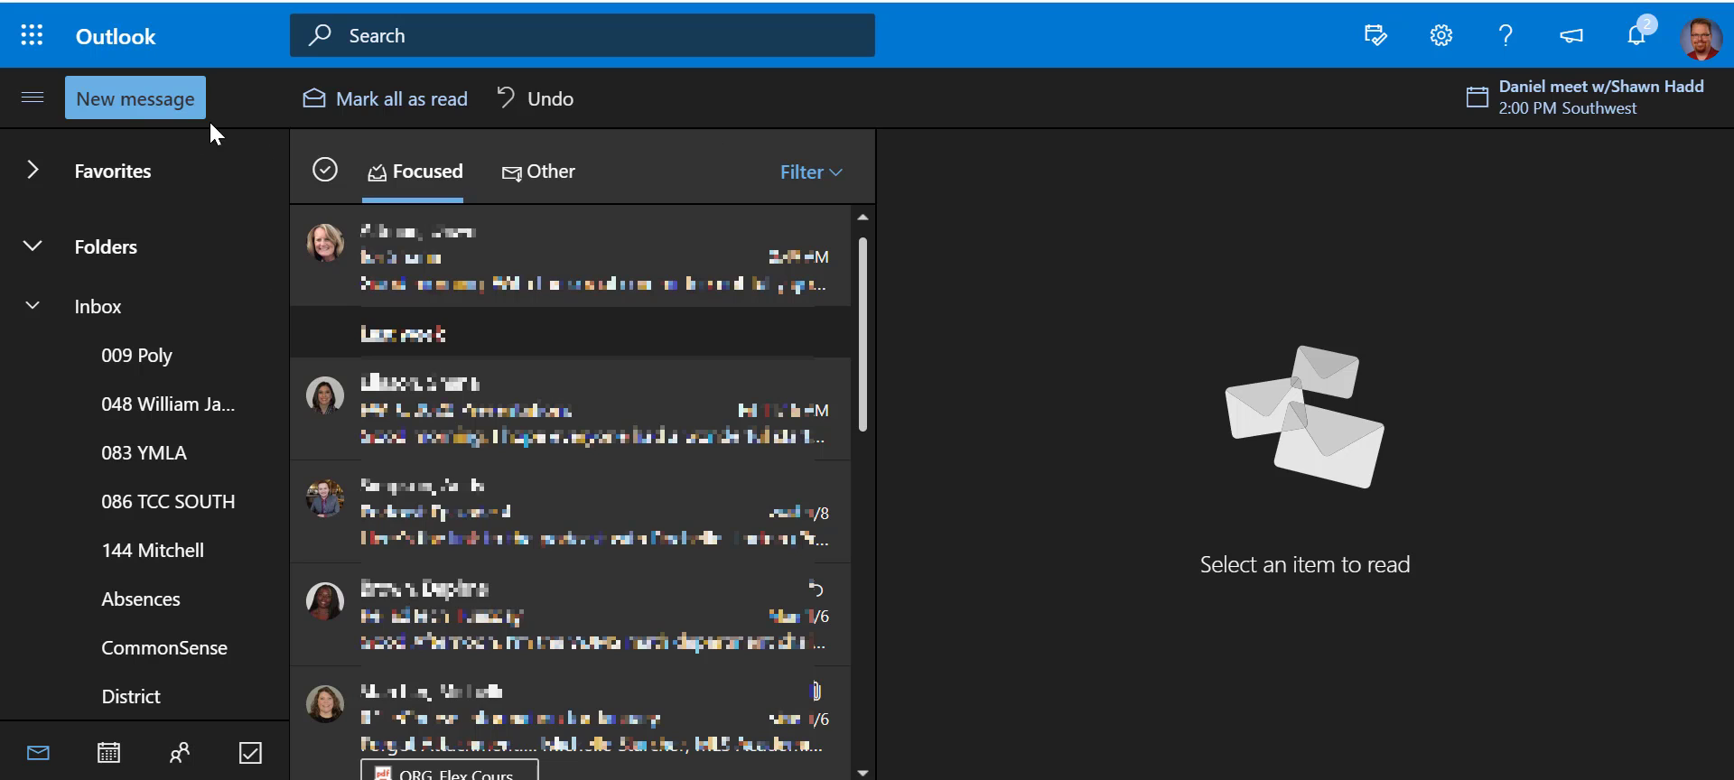
- Switch from Outlook to OneNote through the app launcher
{"action": "left_click", "coordinate": [32, 38]}
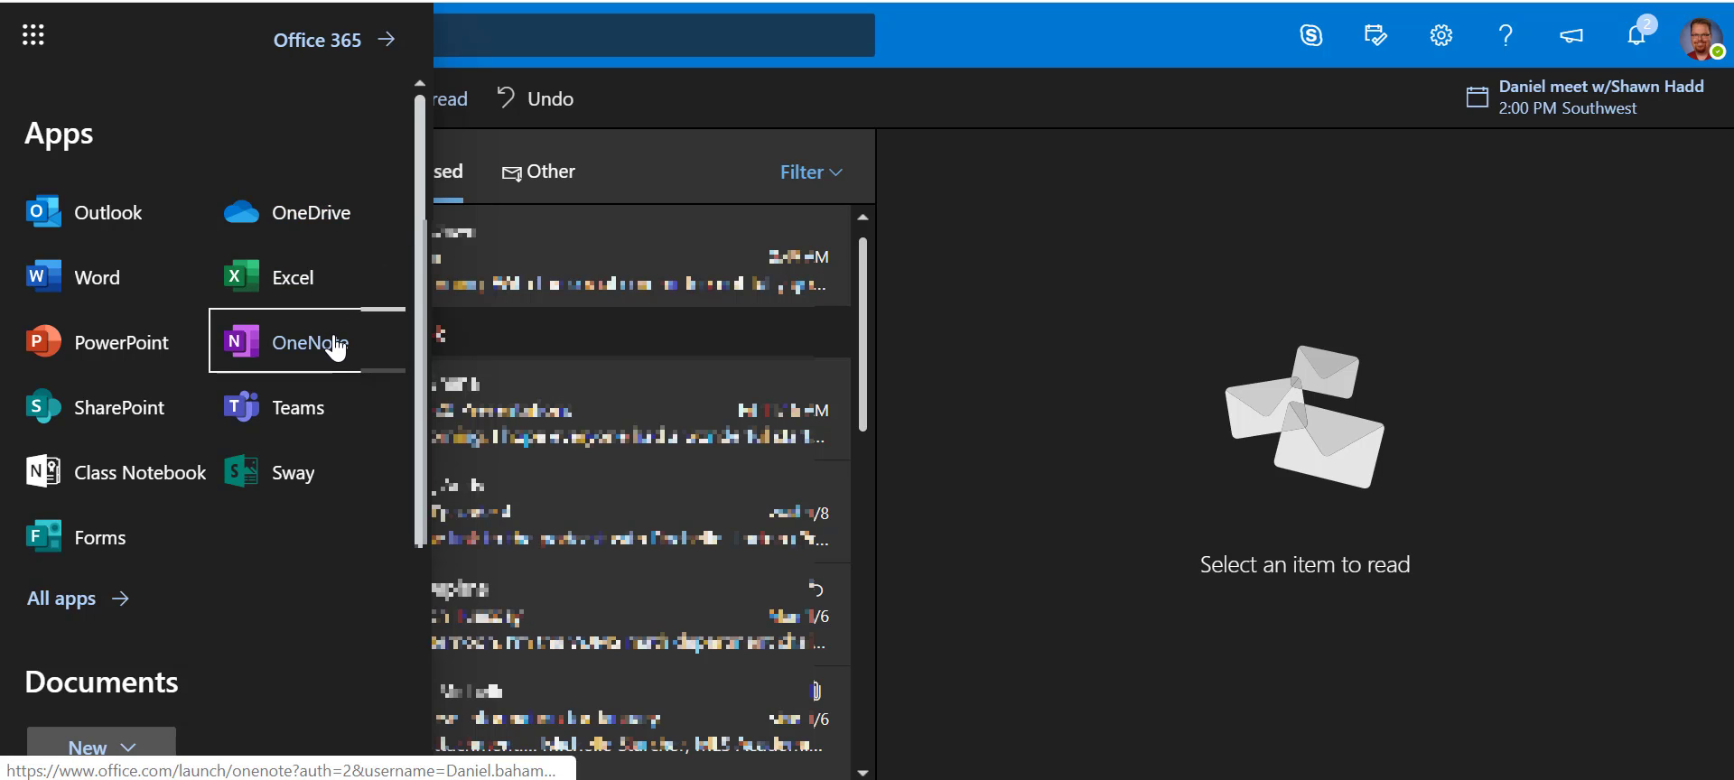
{"action": "left_click", "coordinate": [335, 346]}
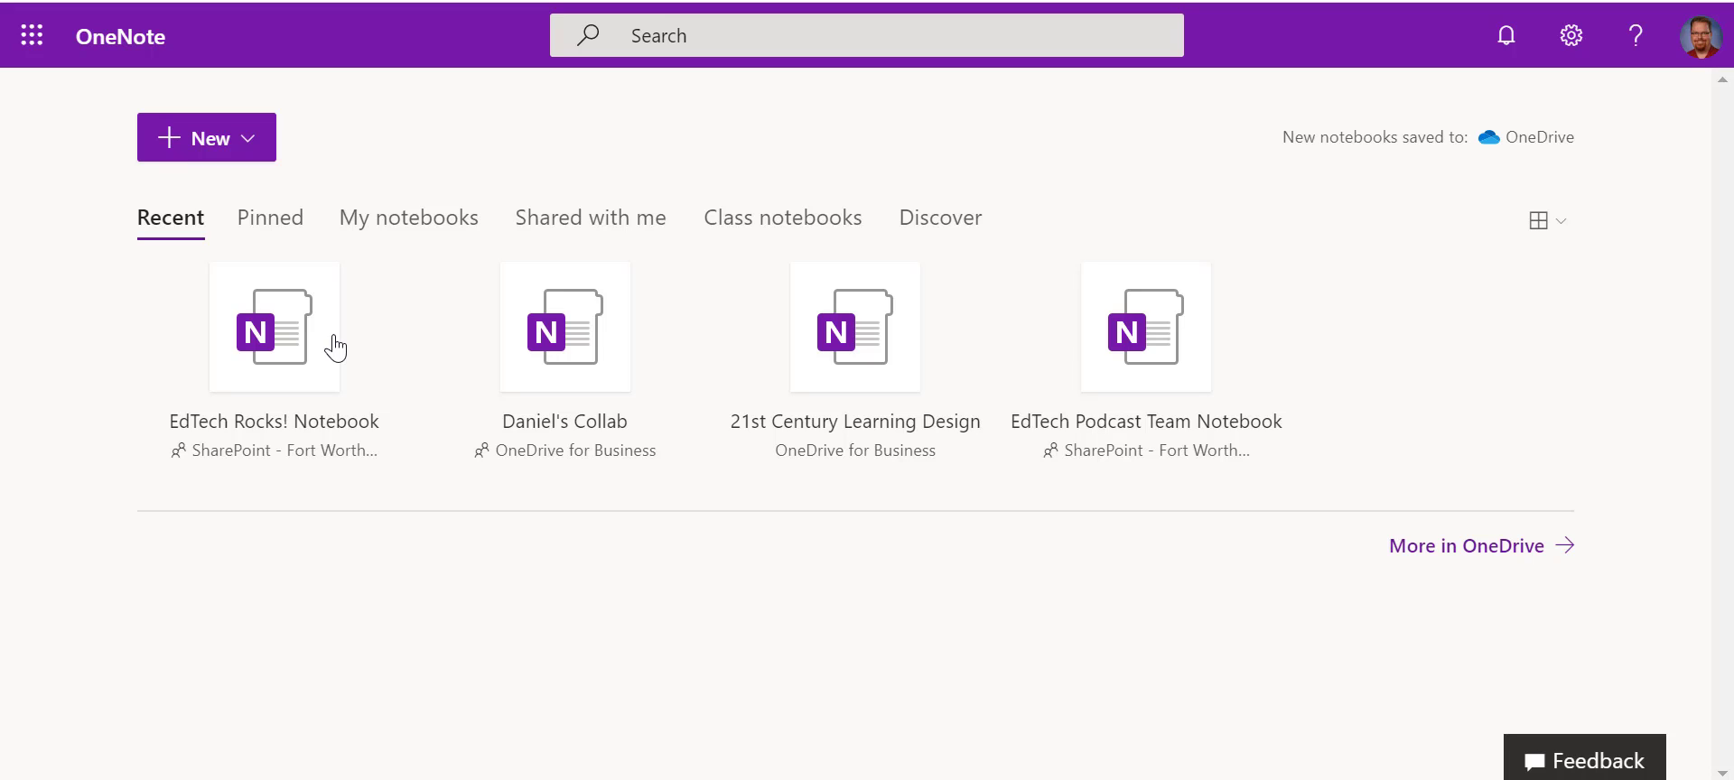
- Start a new Class notebook from the New menu
{"action": "left_click", "coordinate": [233, 163]}
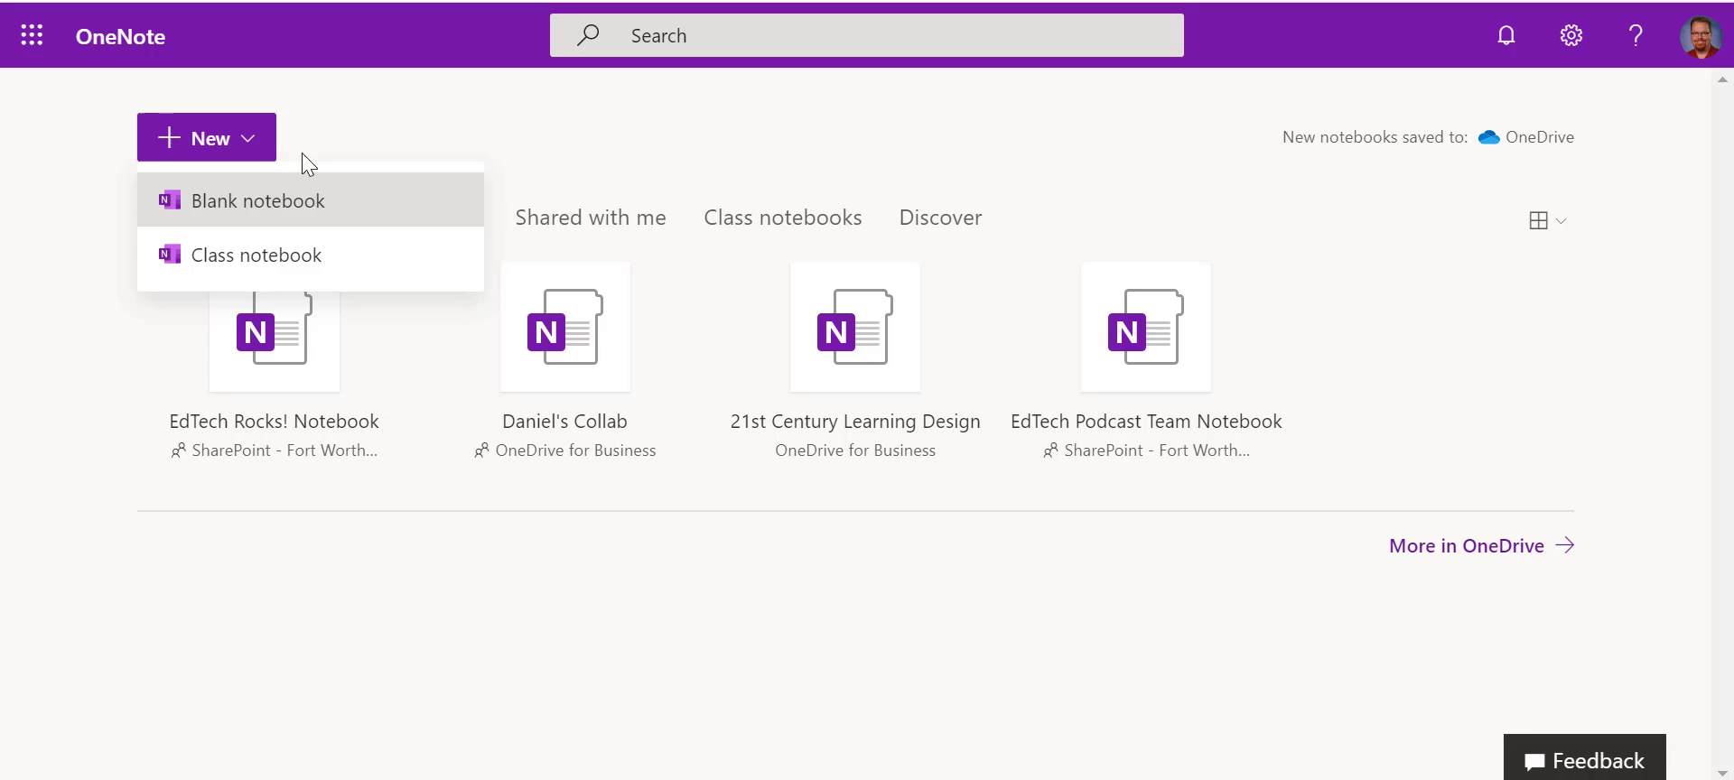
{"action": "left_click", "coordinate": [372, 260]}
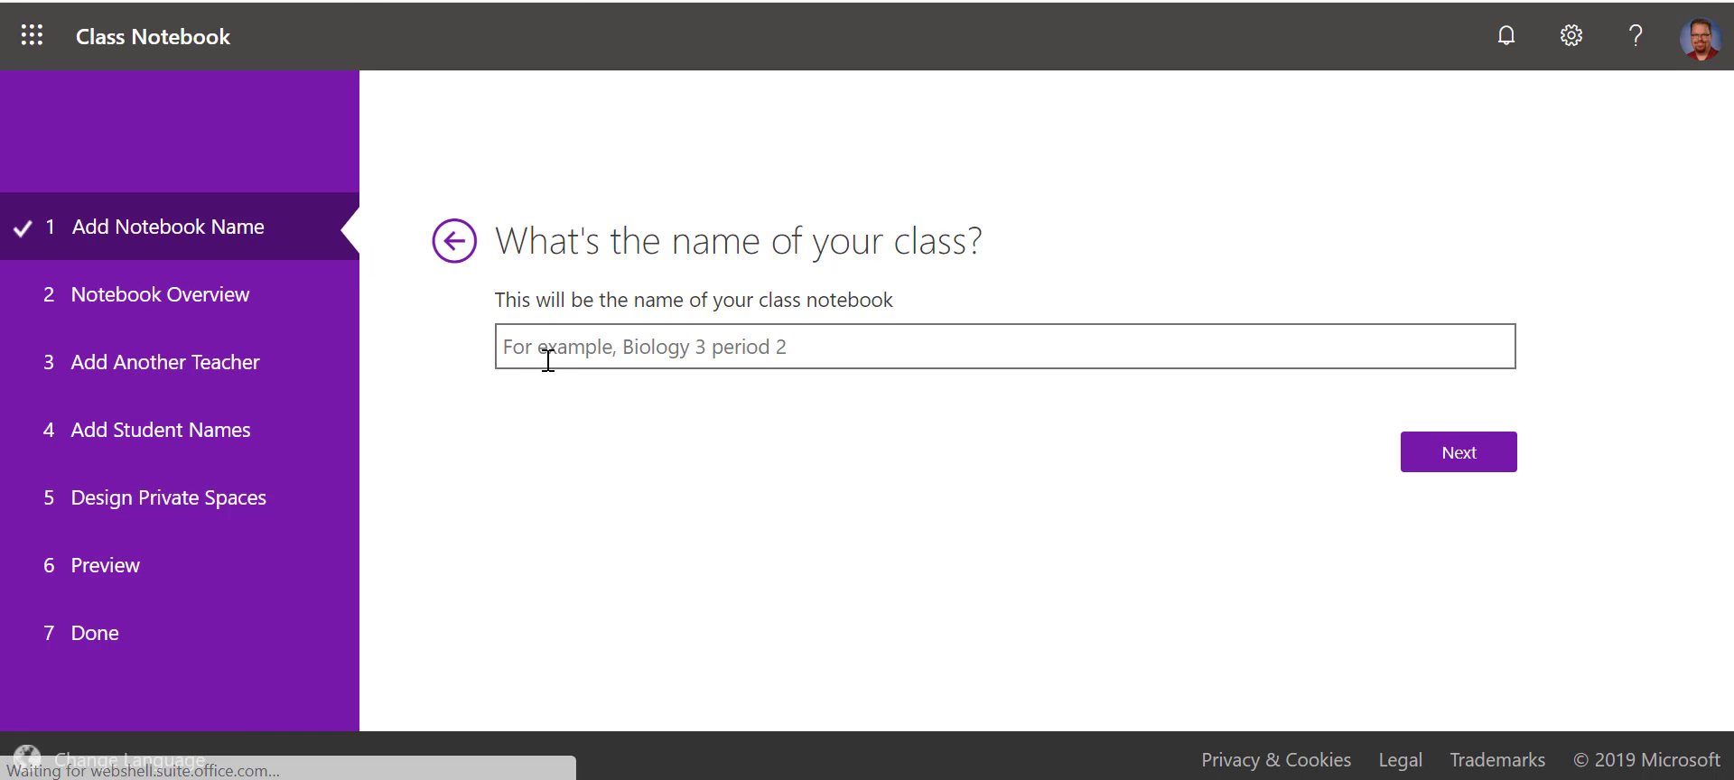
- Enter the class name as the teacher's title and surname plus '1st Period'
{"action": "left_click", "coordinate": [547, 359]}
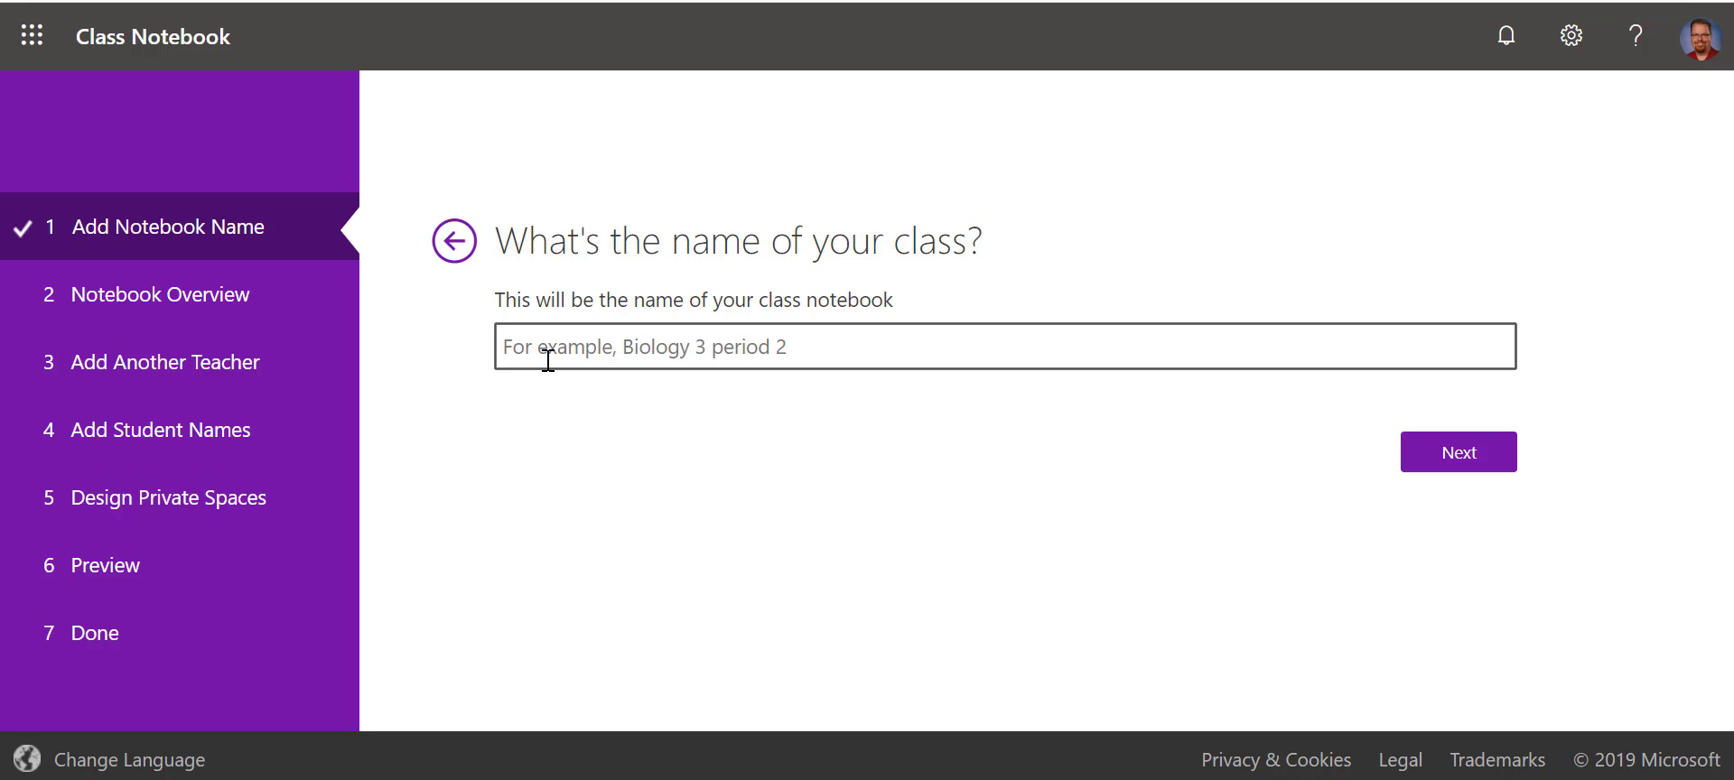
{"action": "type", "text": "Danie"}
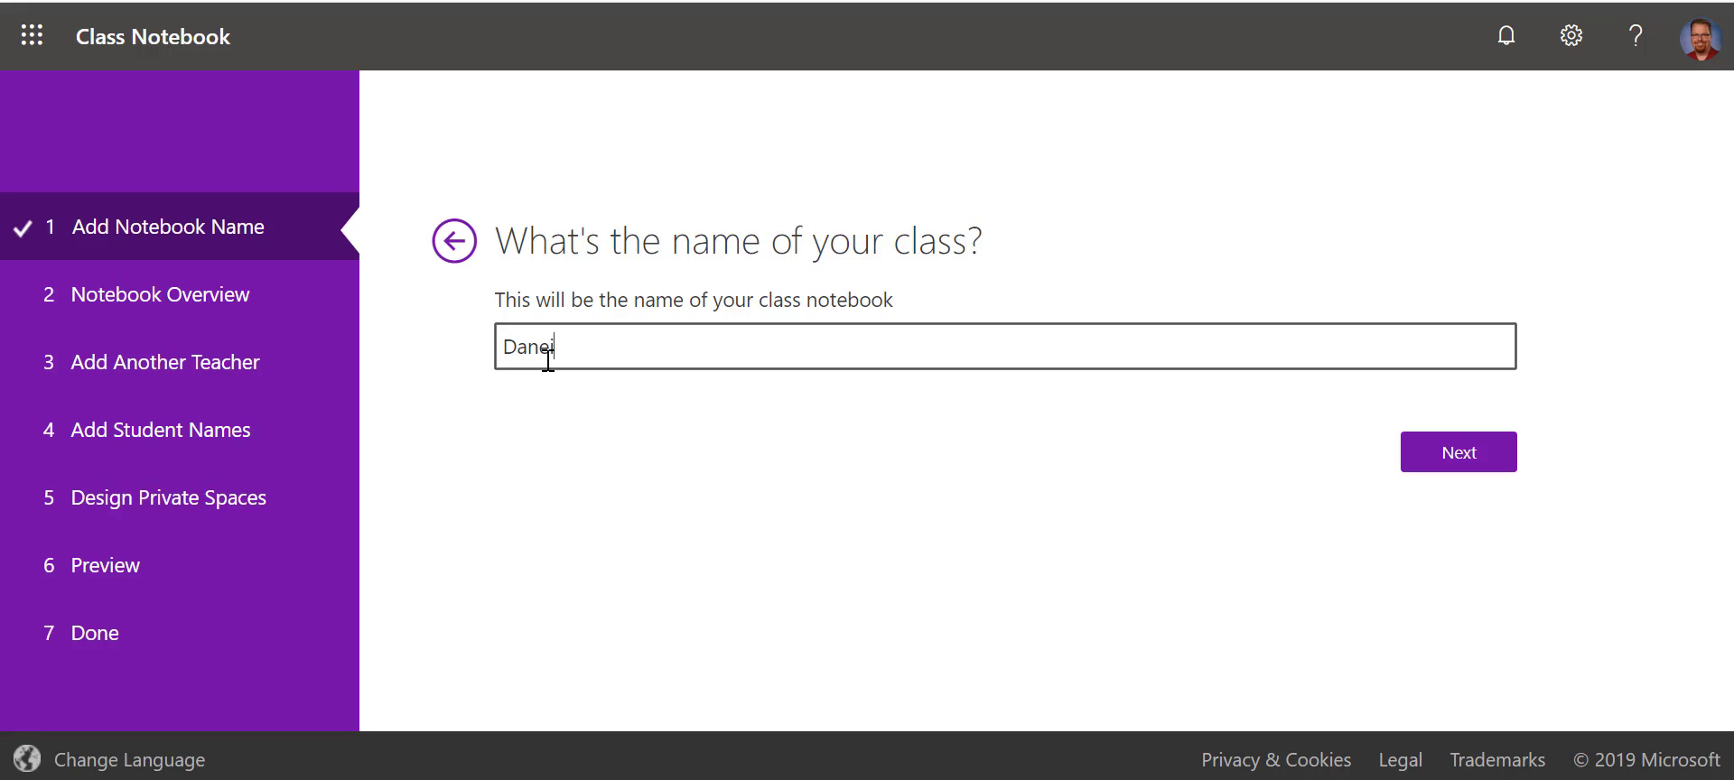
{"action": "key", "text": "BackSpace"}
{"action": "key", "text": "BackSpace"}
{"action": "type", "text": "iel's 1st Period"}
{"action": "double_click", "coordinate": [573, 346]}
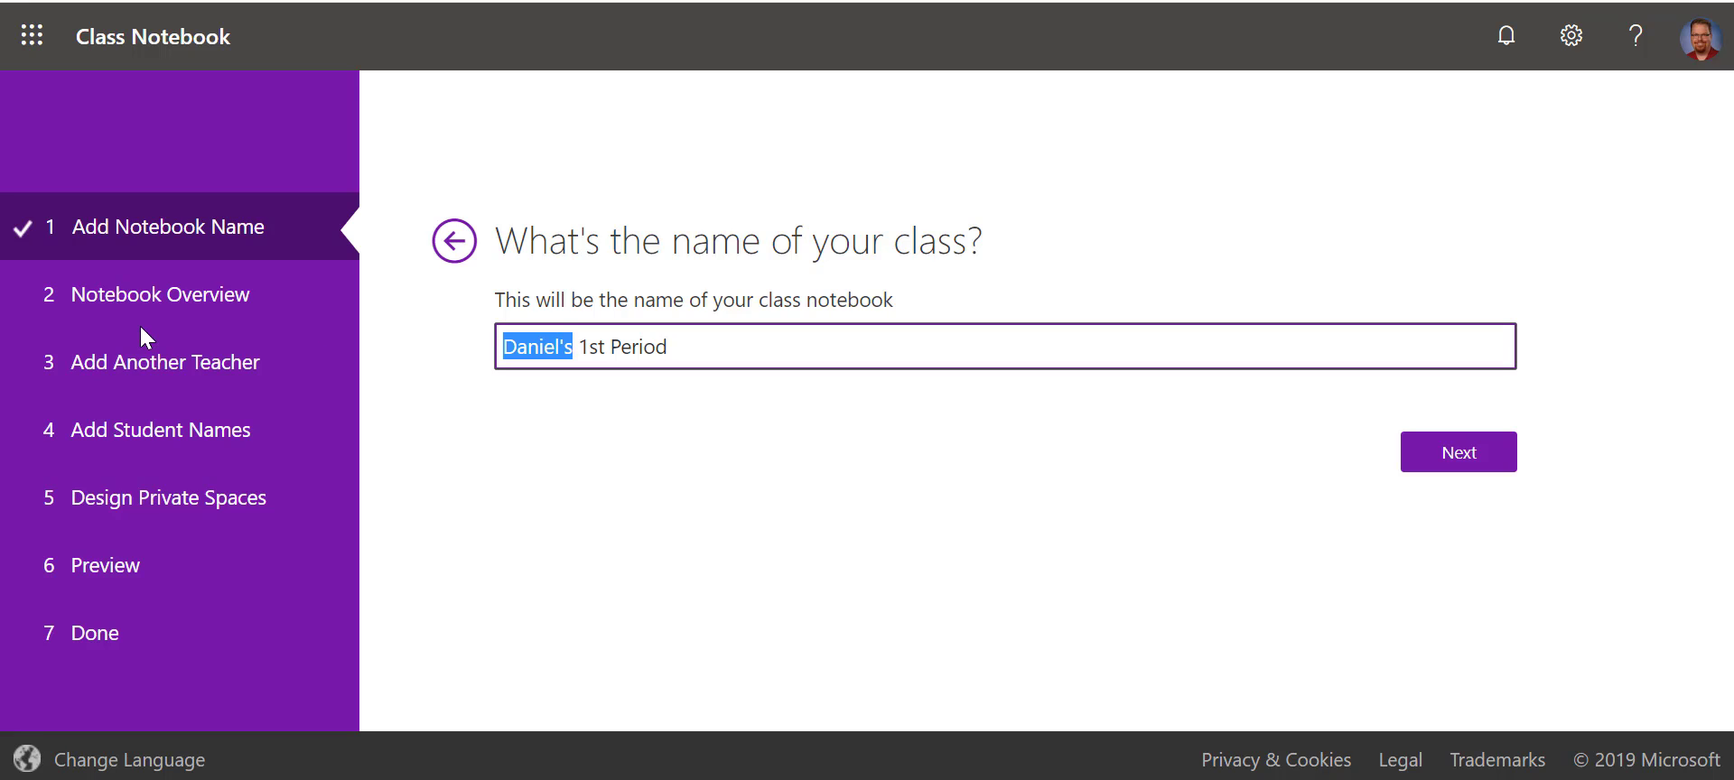
{"action": "type", "text": "Mr. Baham"}
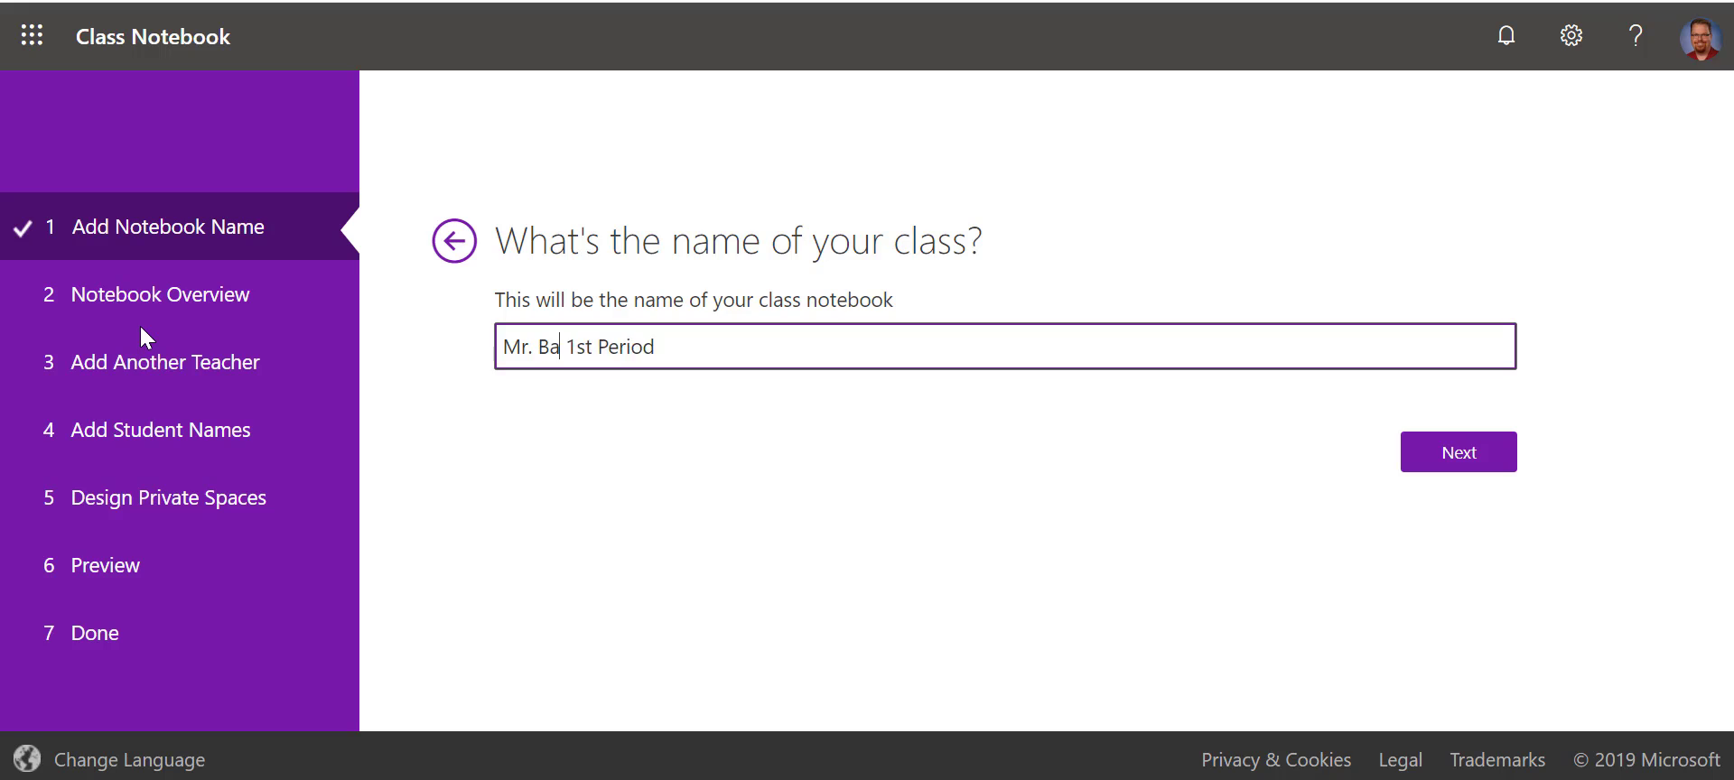
{"action": "type", "text": "'s"}
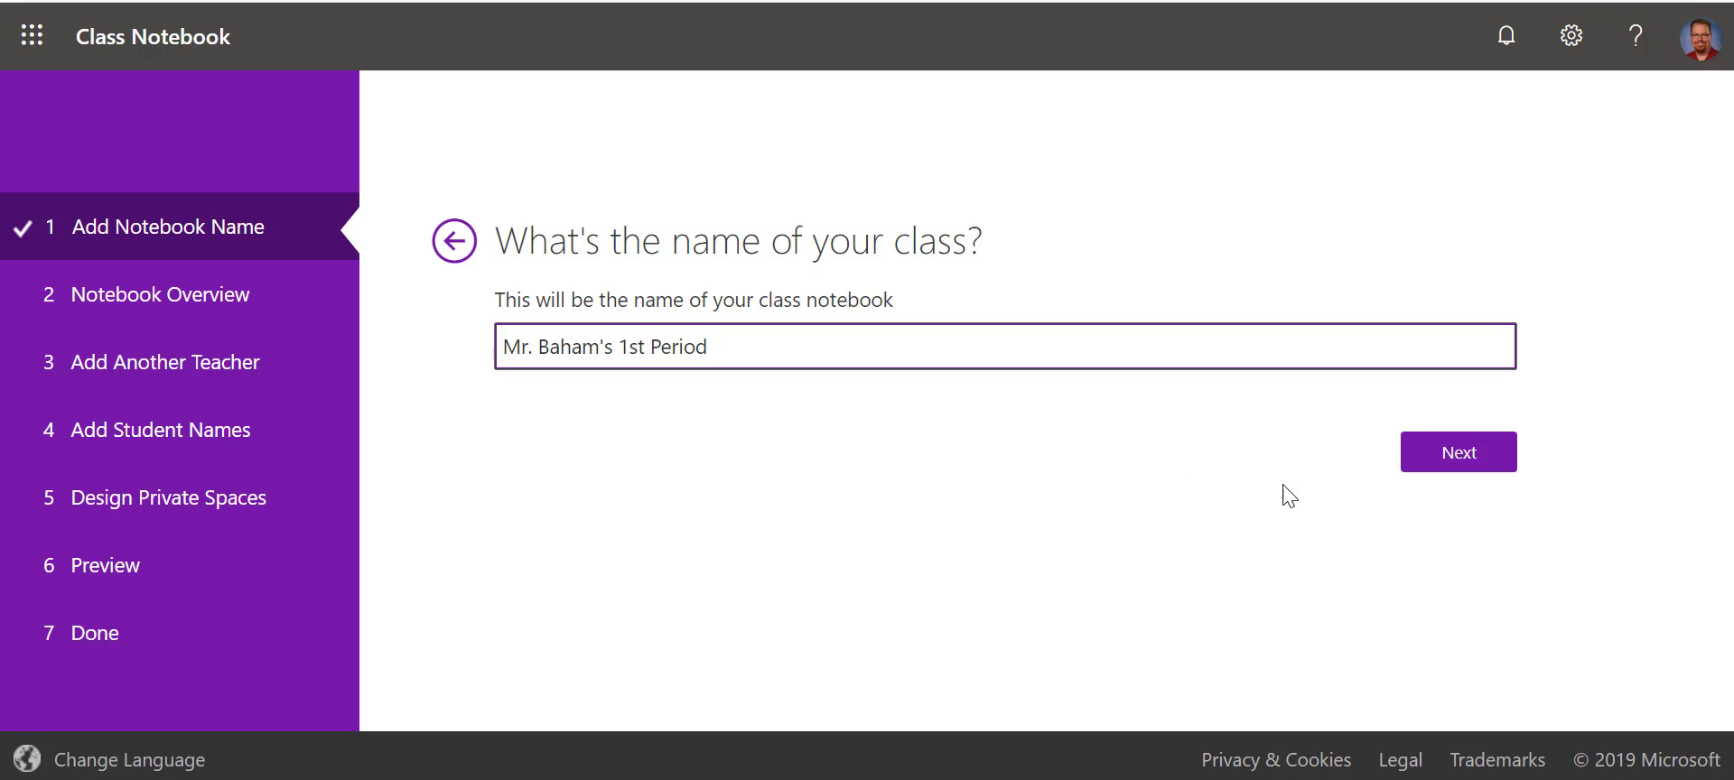
- Remove the invalid period after 'Mr' and continue to the Notebook Overview
{"action": "left_click", "coordinate": [1439, 459]}
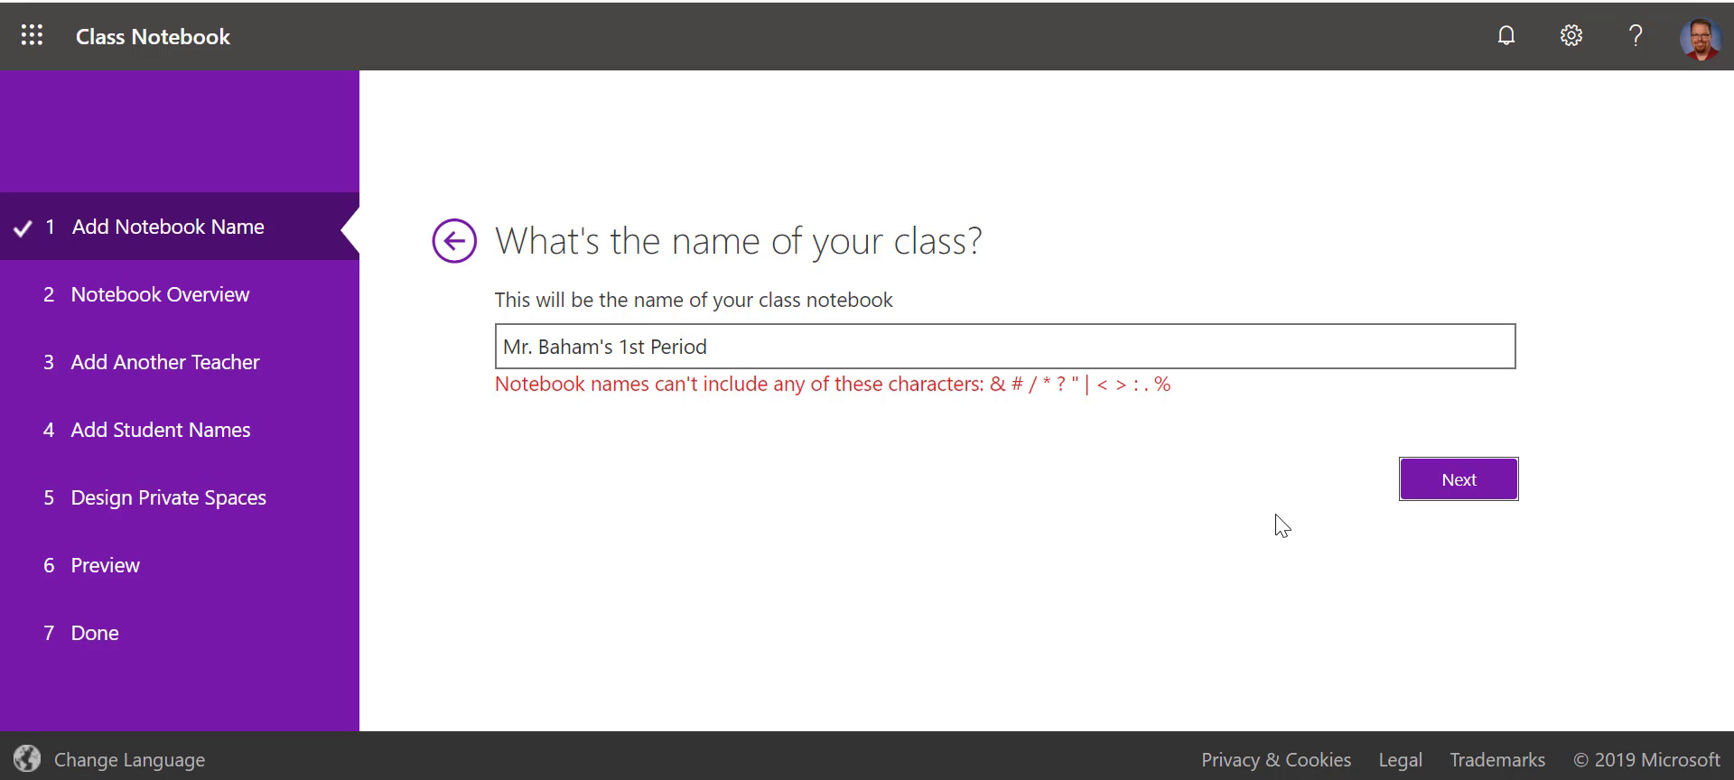
{"action": "left_click", "coordinate": [535, 347]}
{"action": "key", "text": "BackSpace"}
{"action": "key", "text": "BackSpace"}
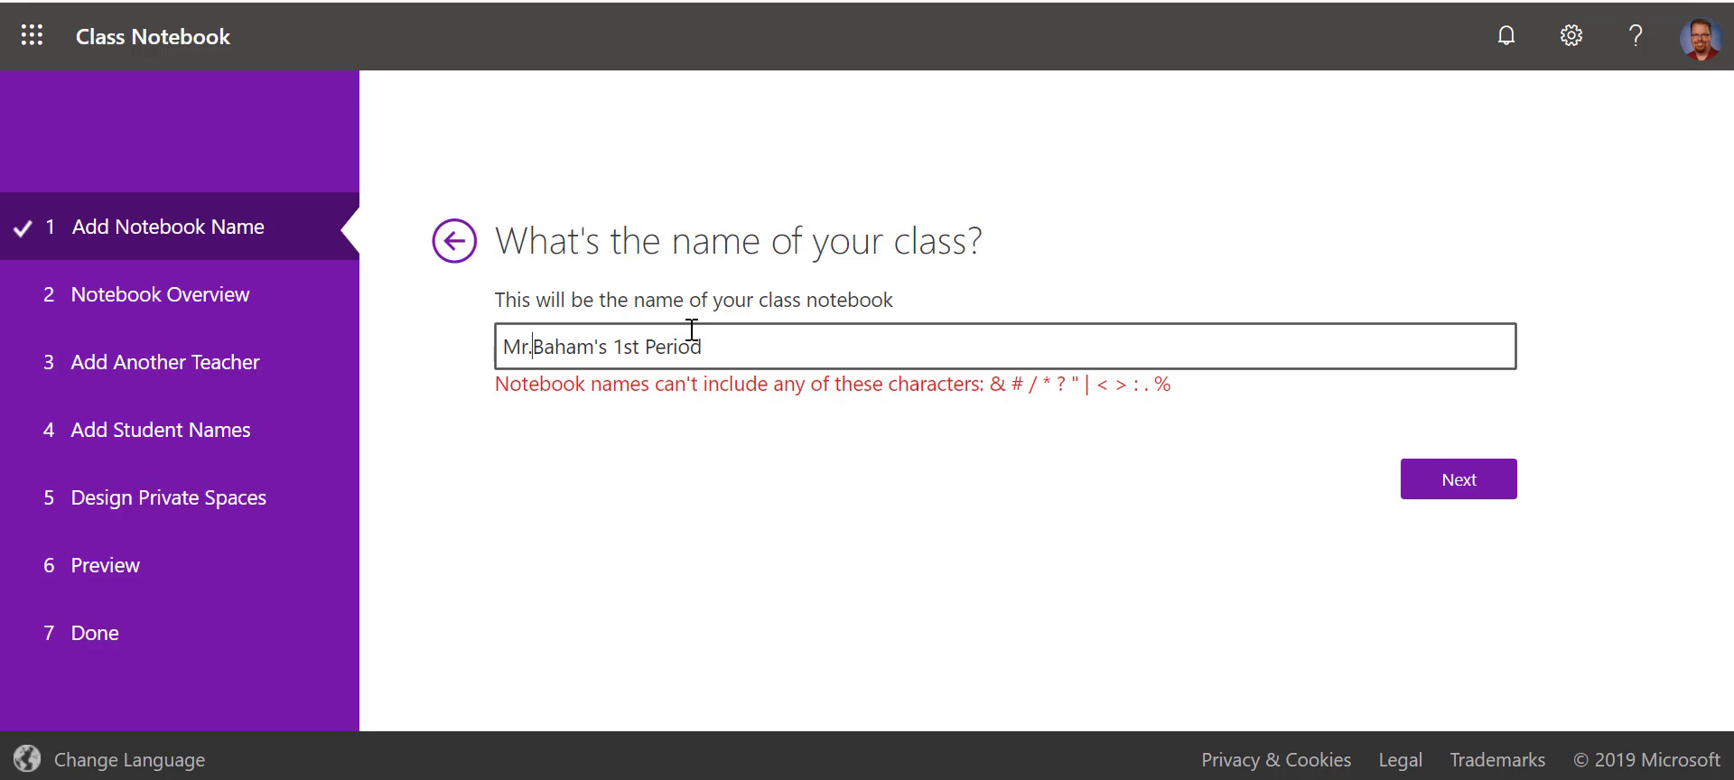
{"action": "type", "text": "v"}
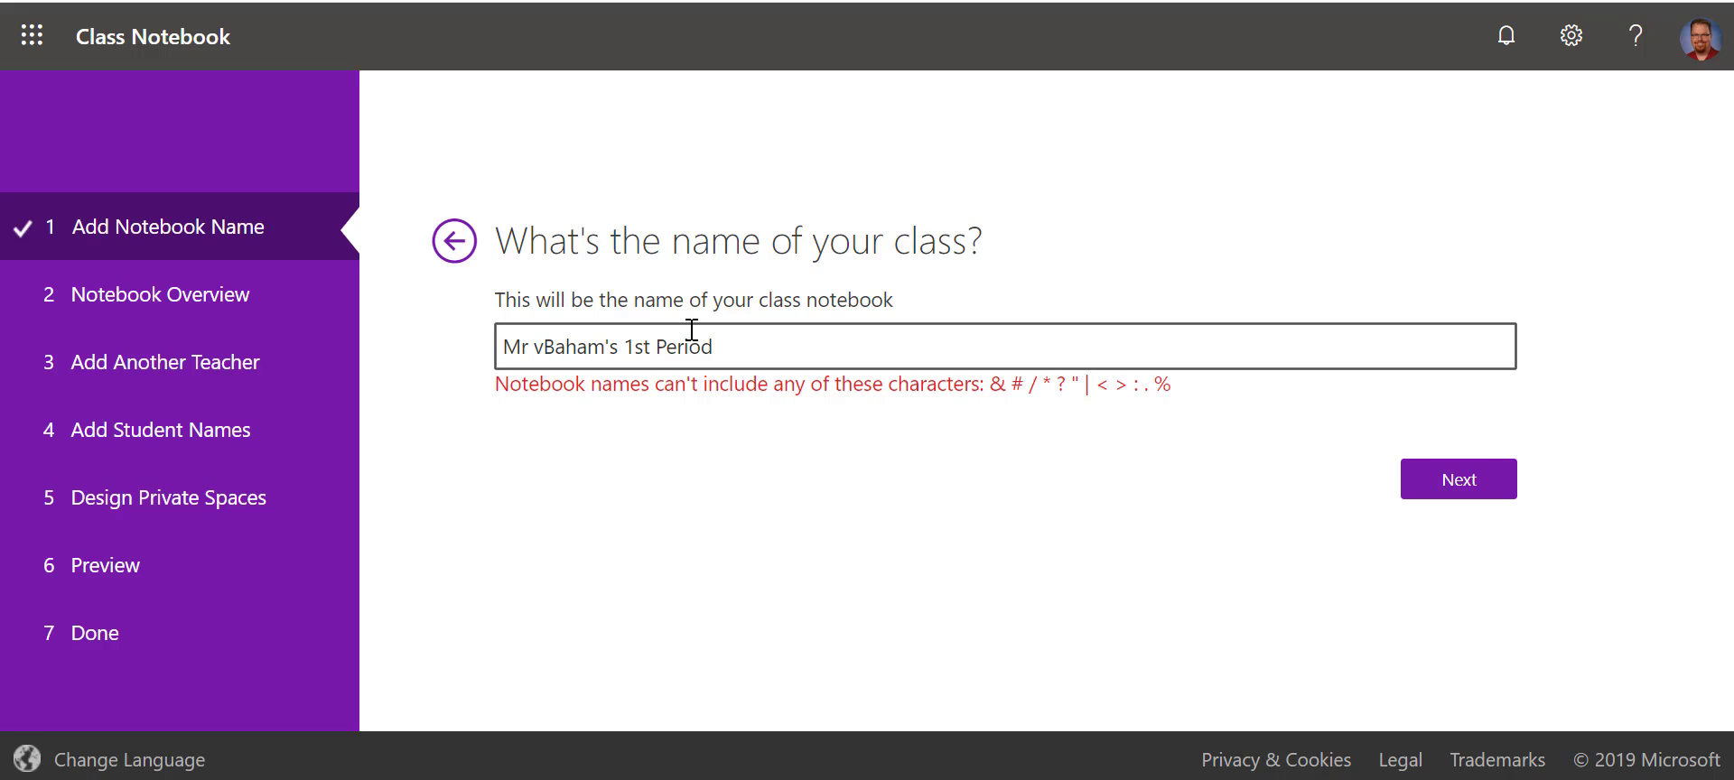
{"action": "key", "text": "BackSpace"}
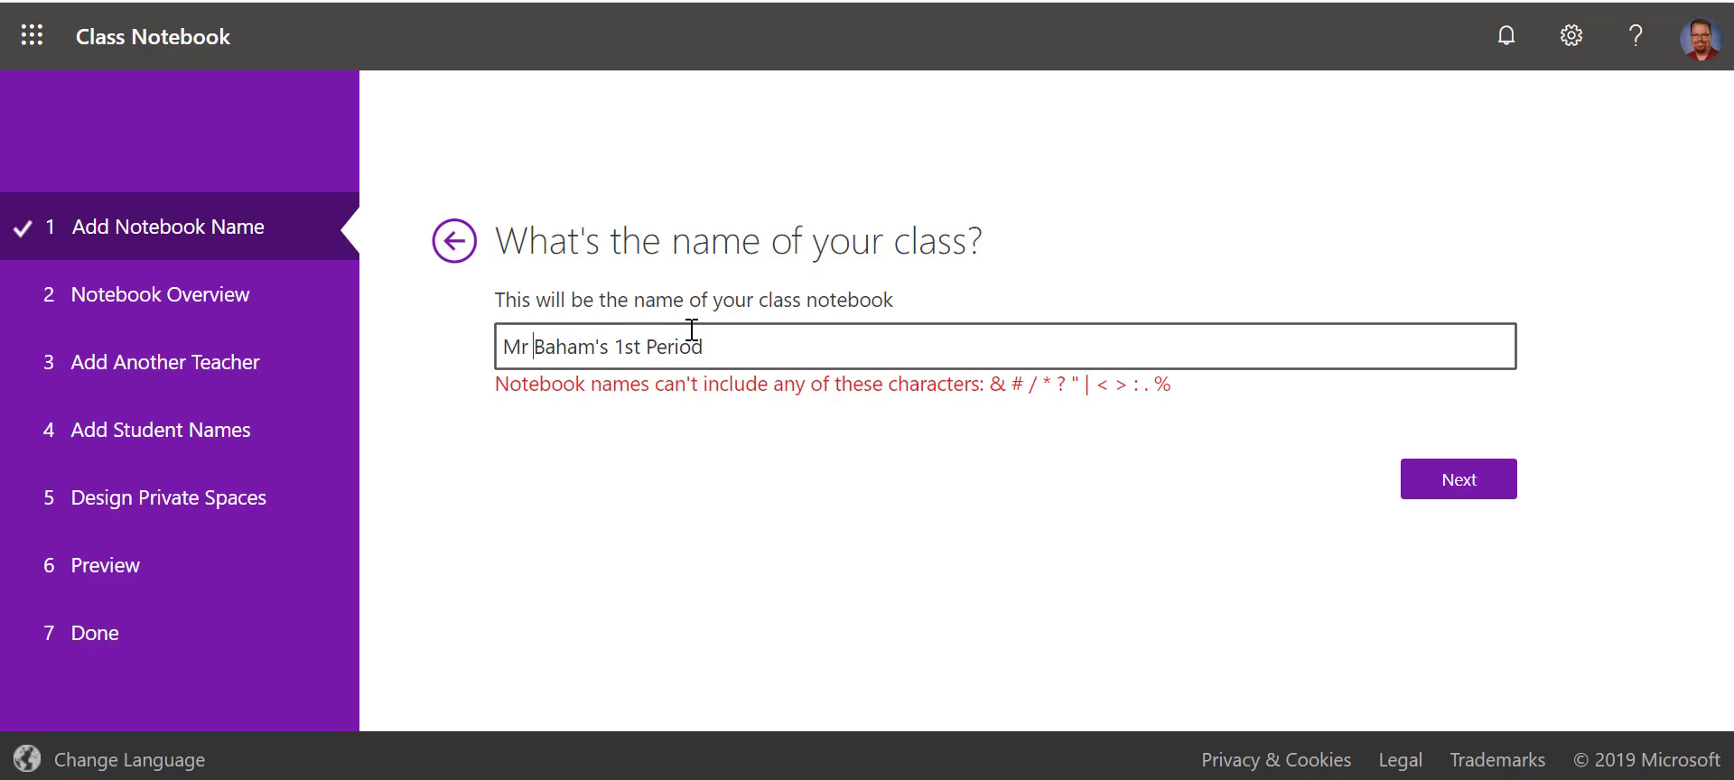
{"action": "left_click", "coordinate": [1456, 491]}
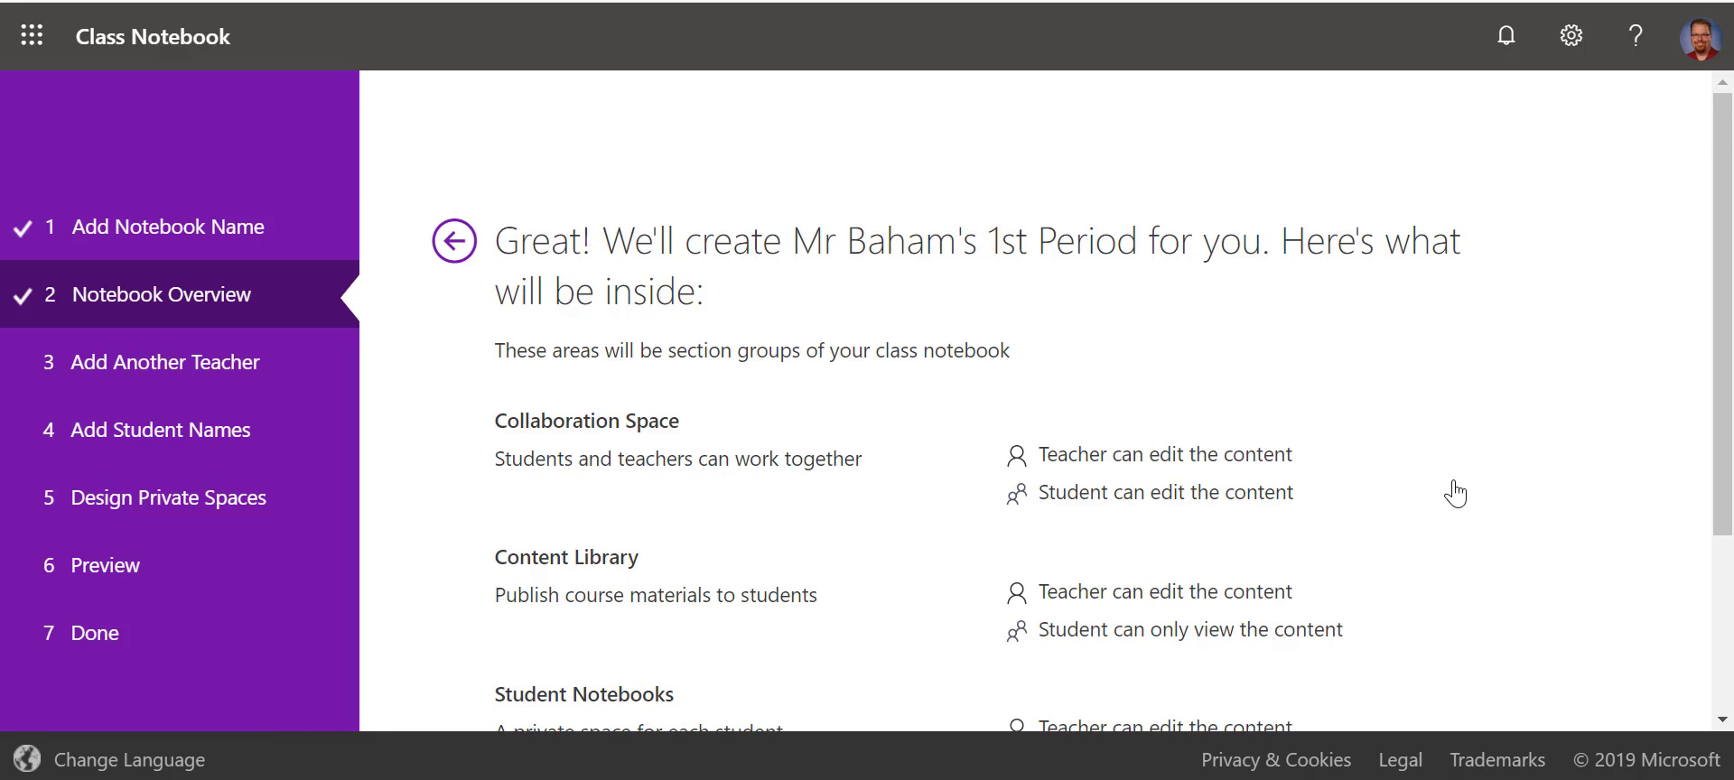
- Read through the Notebook Overview and move on to the Add Another Teacher step
{"action": "scroll", "coordinate": [1455, 493], "scroll_direction": "down", "scroll_amount": 1}
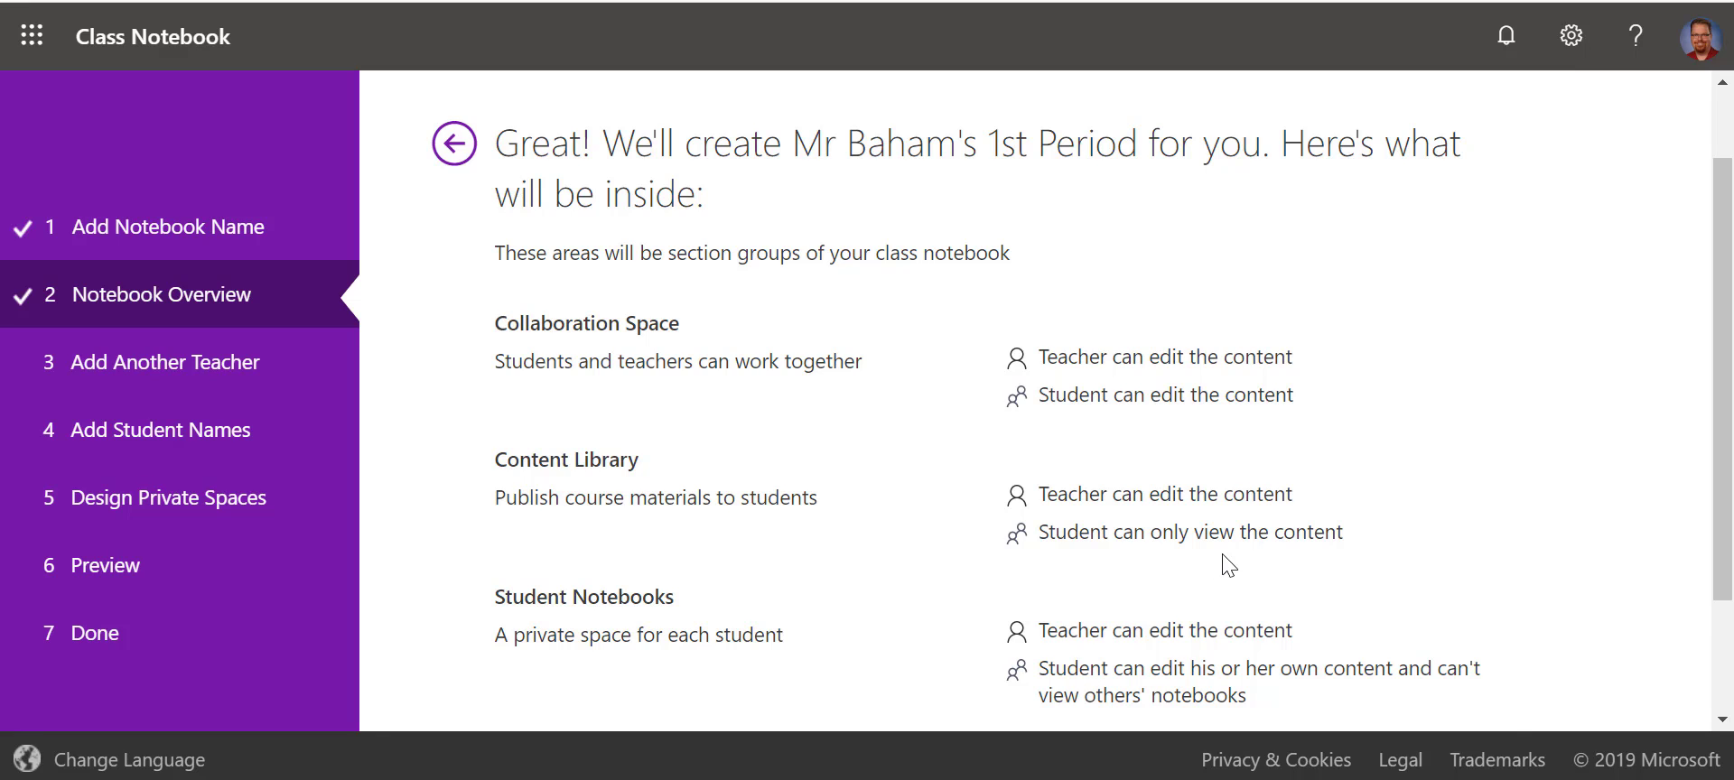
{"action": "scroll", "coordinate": [1223, 566], "scroll_direction": "down", "scroll_amount": 2}
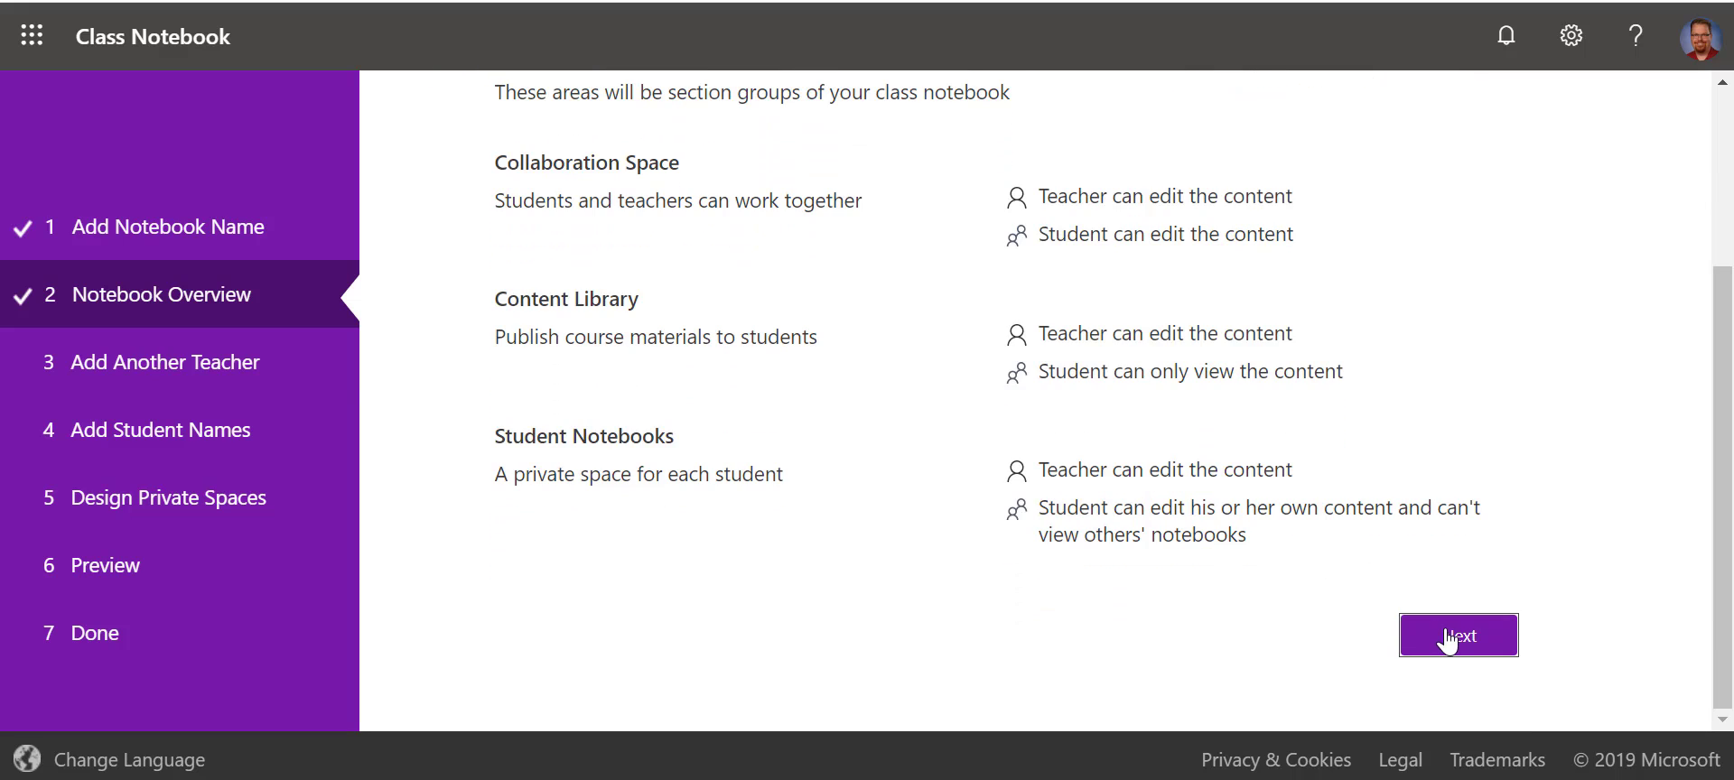
{"action": "left_click", "coordinate": [1449, 642]}
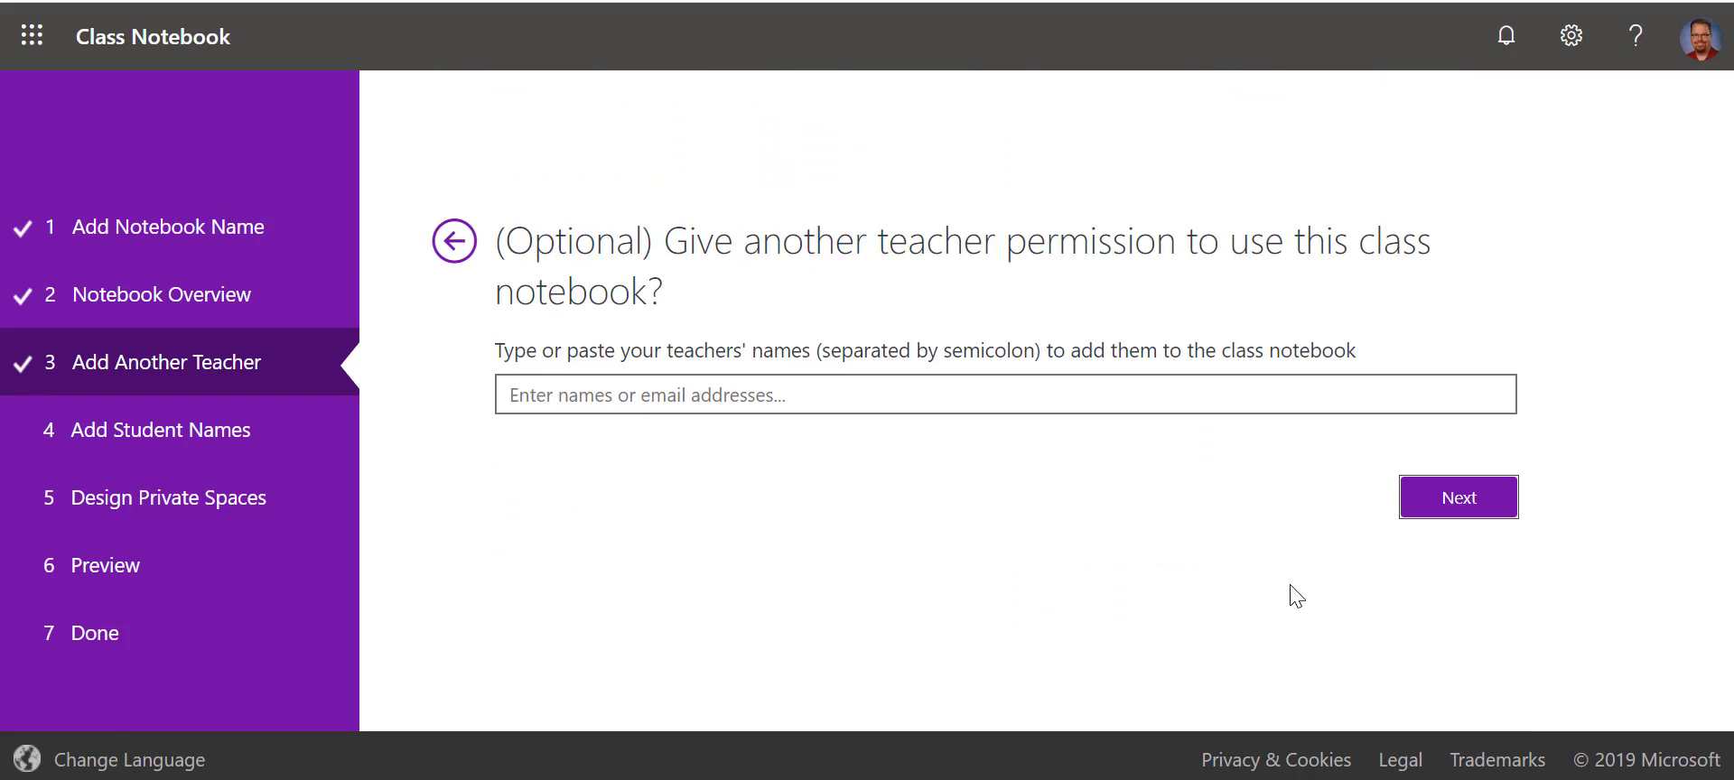
{"action": "left_click", "coordinate": [645, 395]}
- Skip adding another teacher, then try and clear a trial student surname
{"action": "left_click", "coordinate": [1415, 496]}
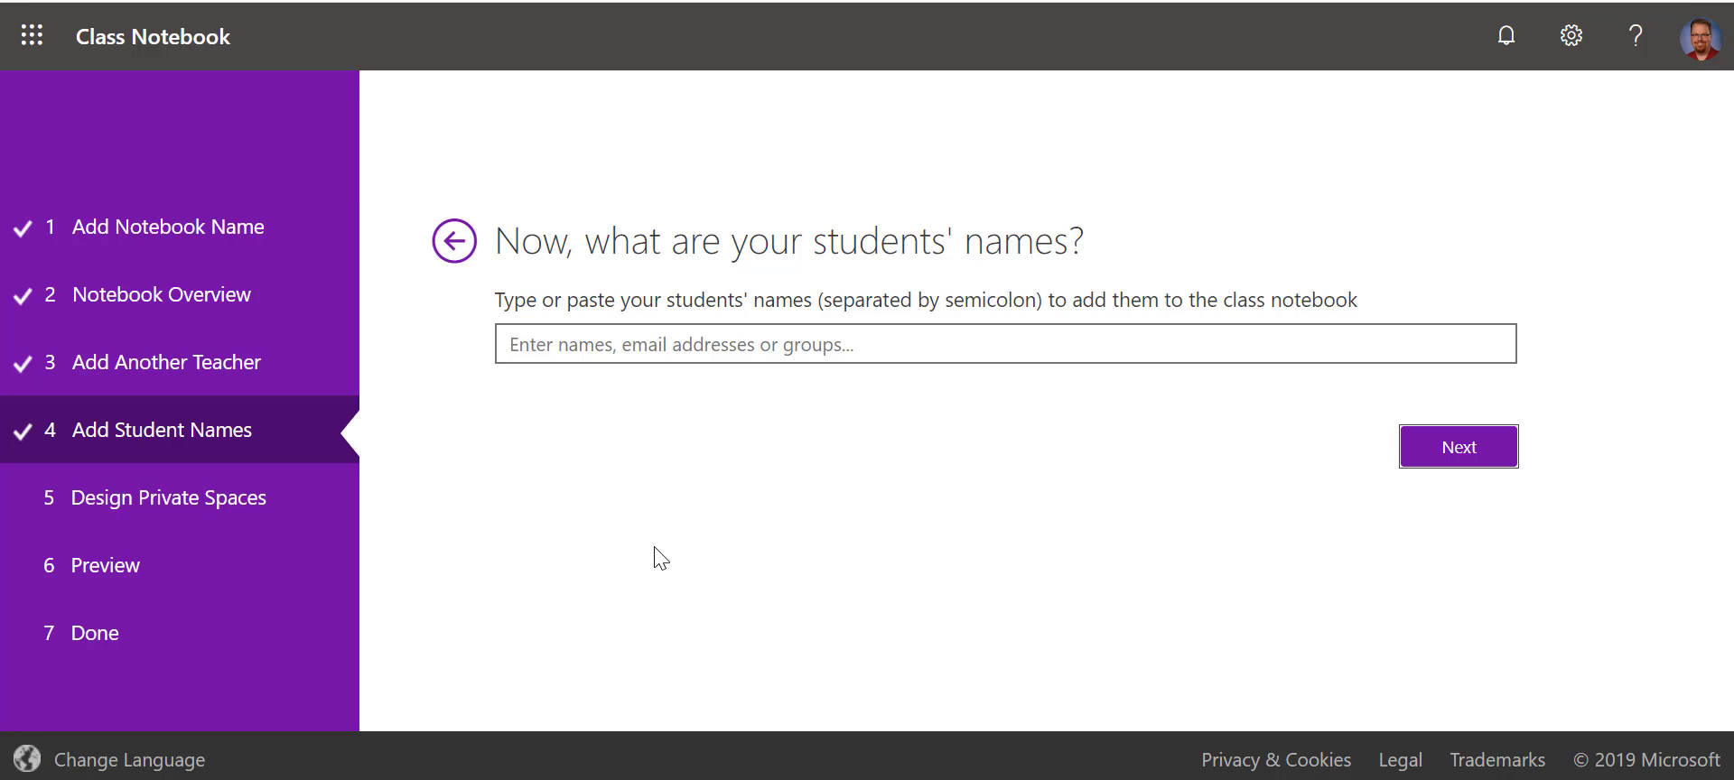
{"action": "left_click", "coordinate": [548, 351]}
{"action": "type", "text": "Rodriguez"}
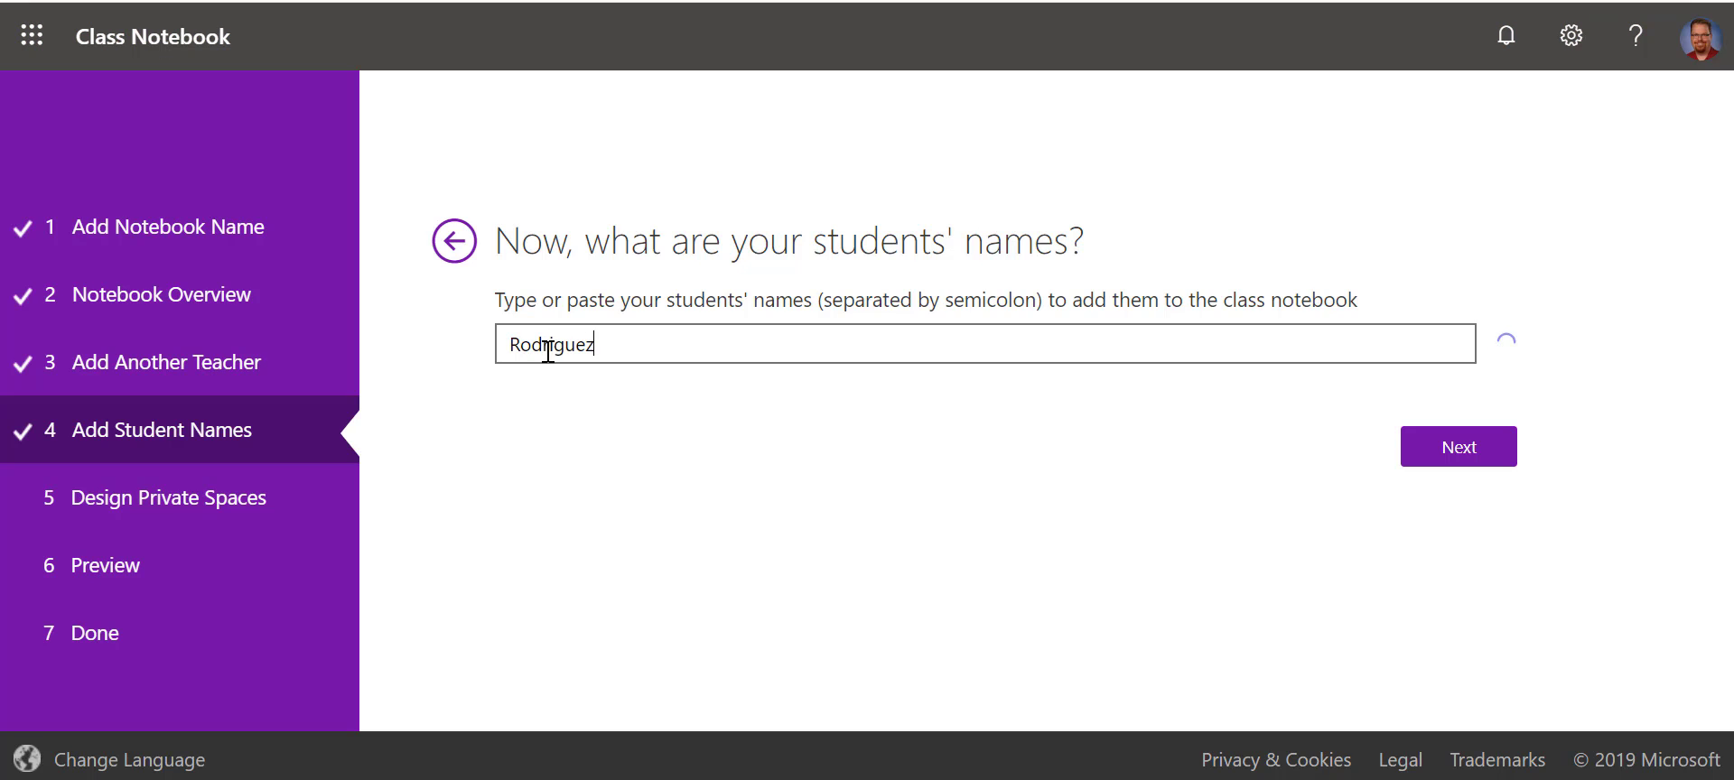
{"action": "type", "text": ","}
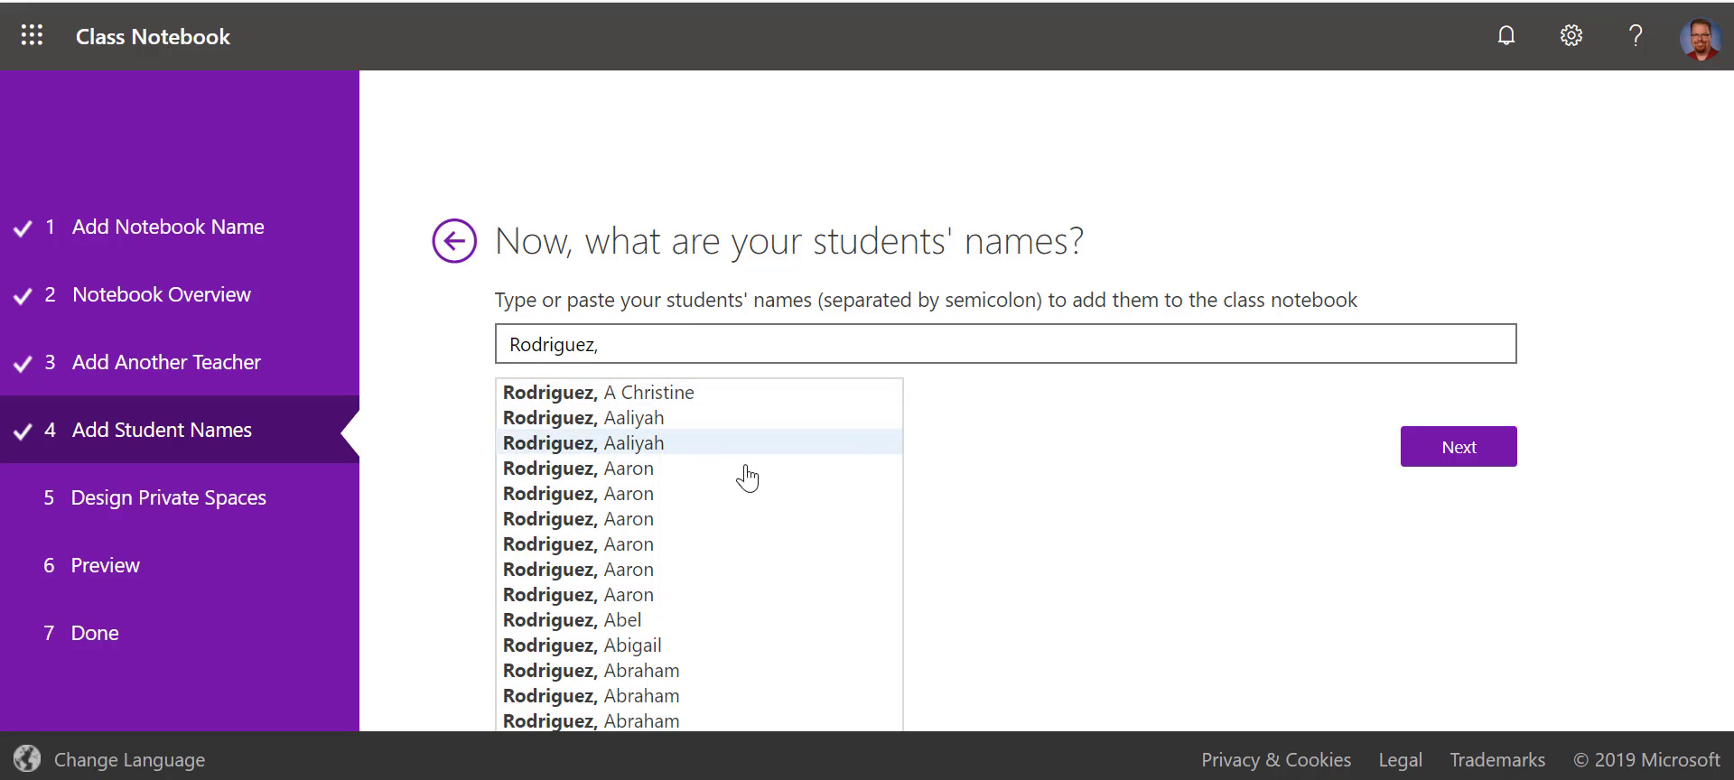
{"action": "left_click", "coordinate": [657, 336]}
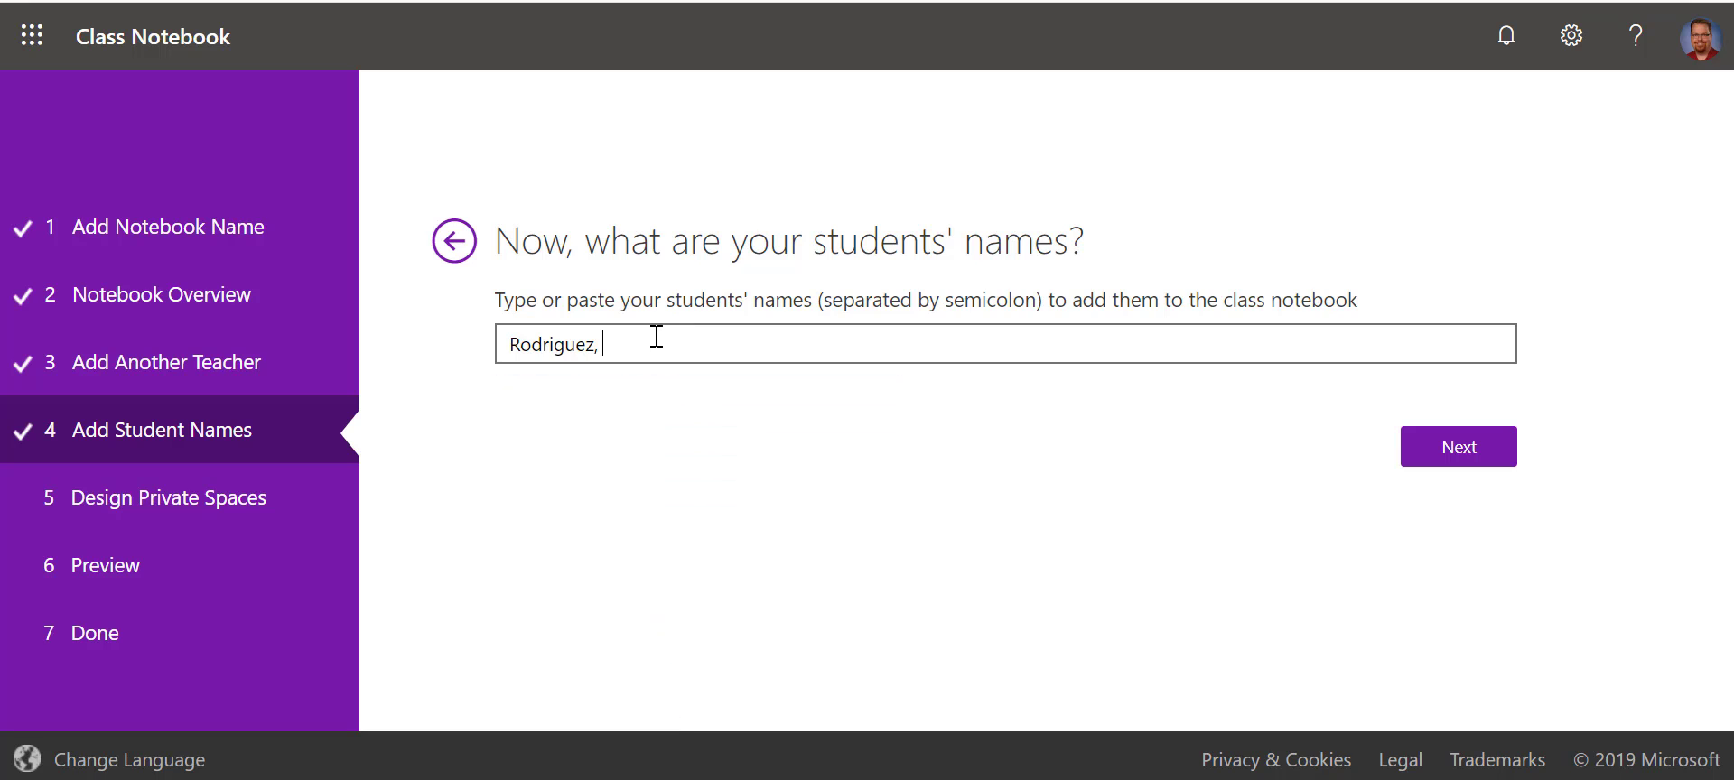
{"action": "key", "text": "BackSpace"}
{"action": "key", "text": "BackSpace"}
{"action": "key", "text": "BackSpace"}
{"action": "key", "text": "BackSpace"}
{"action": "key", "text": "BackSpace"}
{"action": "key", "text": "BackSpace"}
{"action": "key", "text": "BackSpace"}
{"action": "key", "text": "BackSpace"}
{"action": "key", "text": "BackSpace"}
{"action": "key", "text": "BackSpace"}
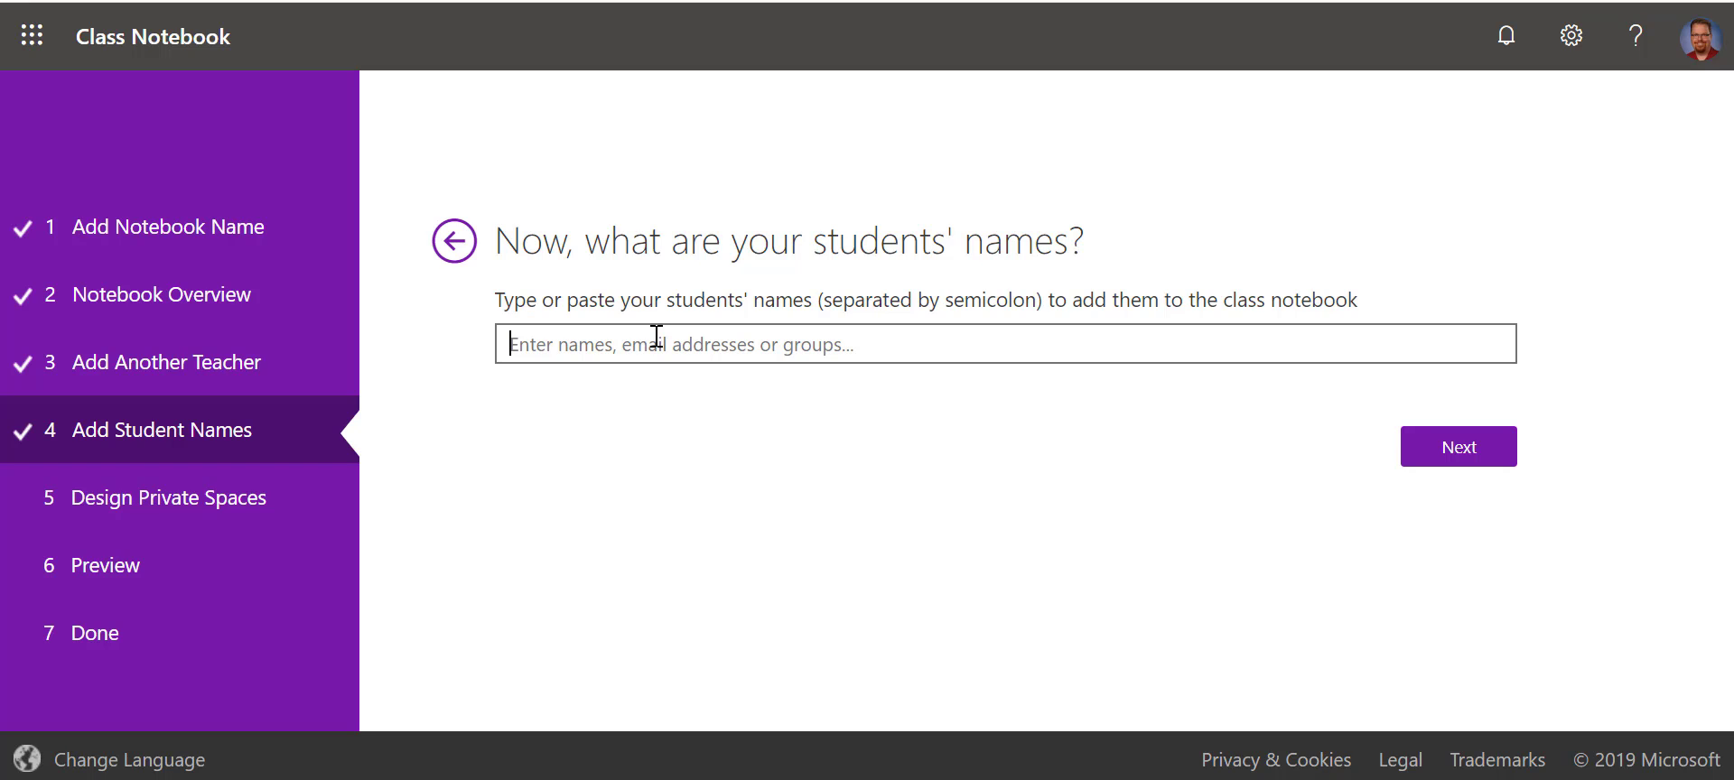
- Add one student from the name suggestions, removing the trial entries first
{"action": "type", "text": "s"}
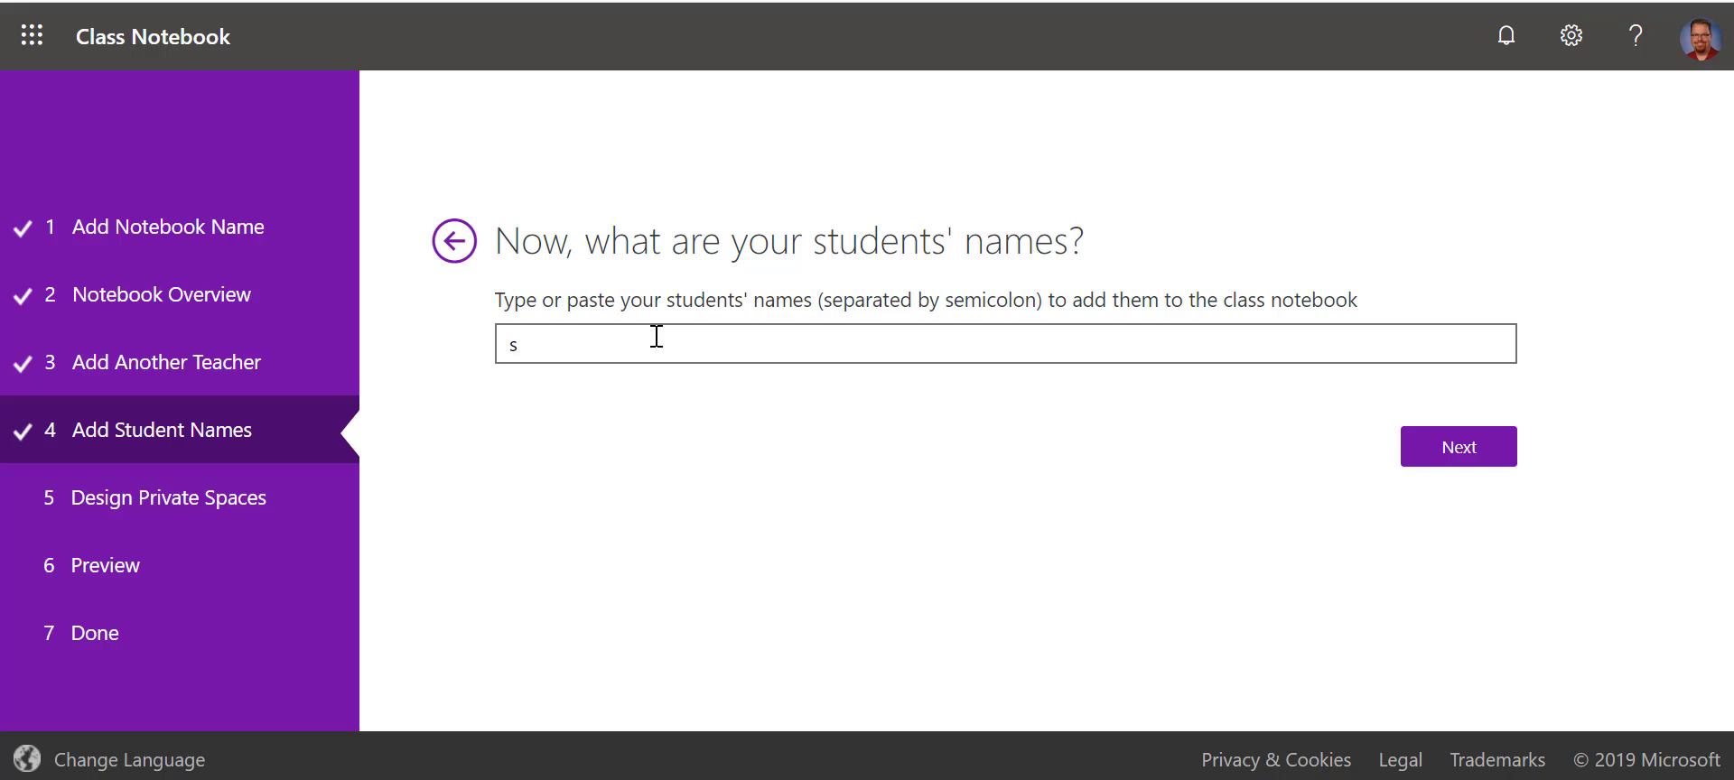
{"action": "type", "text": "511"}
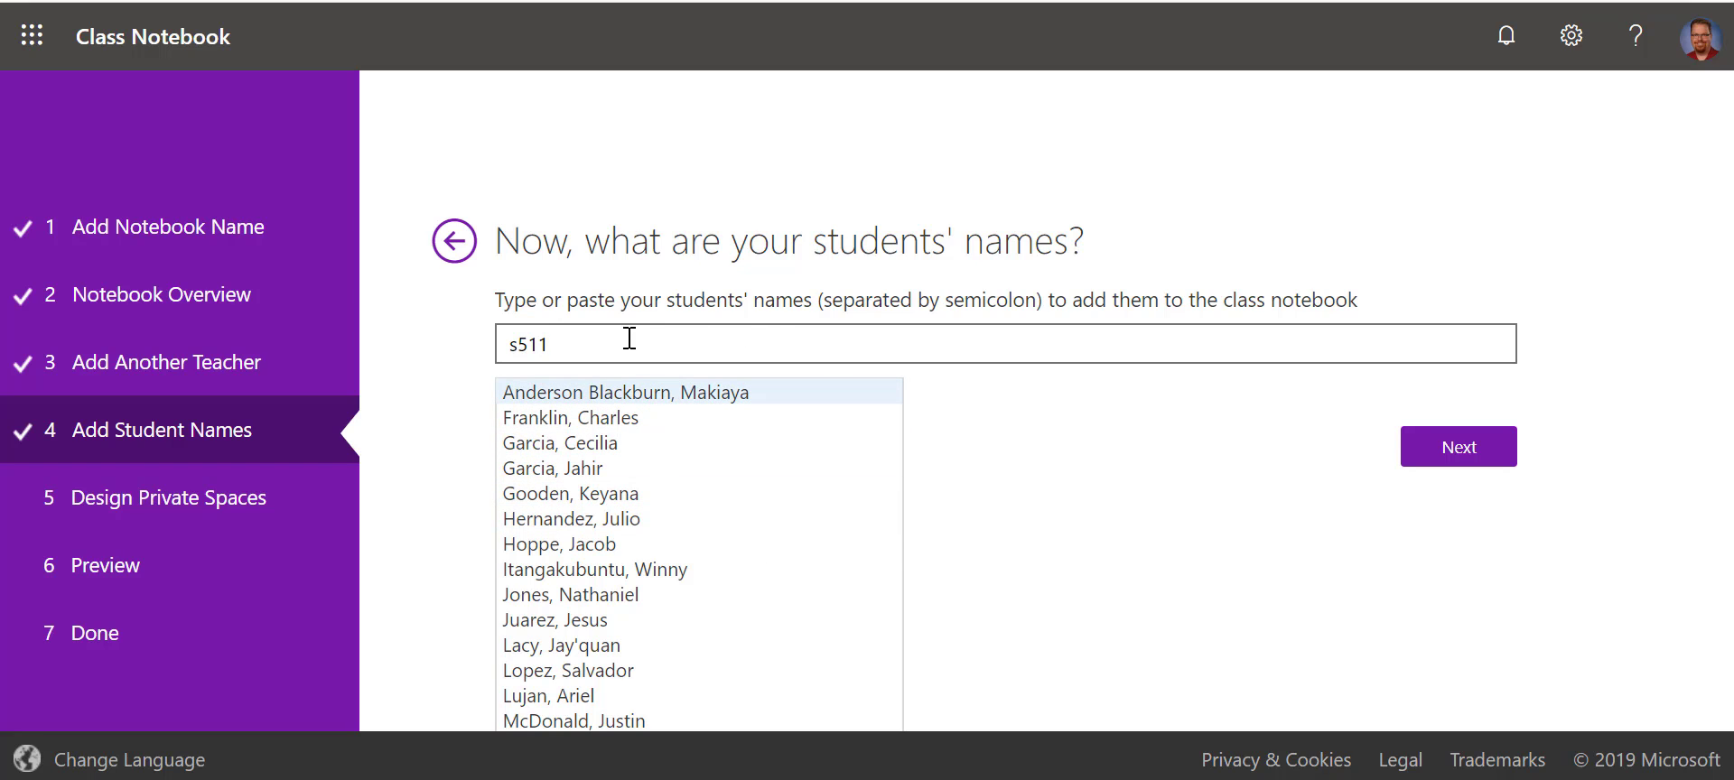
{"action": "left_click", "coordinate": [642, 443]}
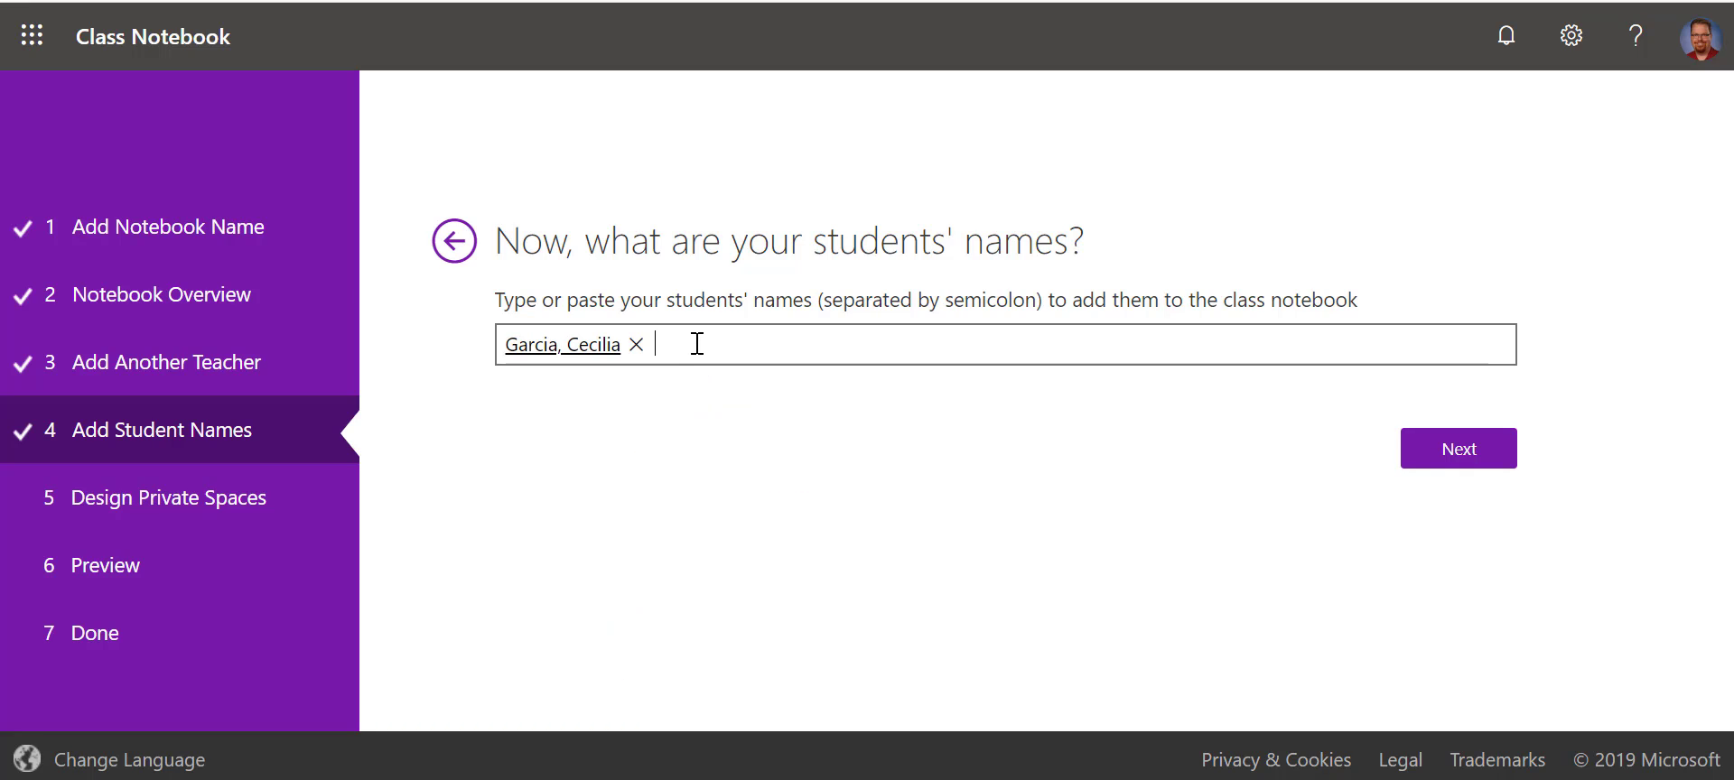
{"action": "type", "text": "s132"}
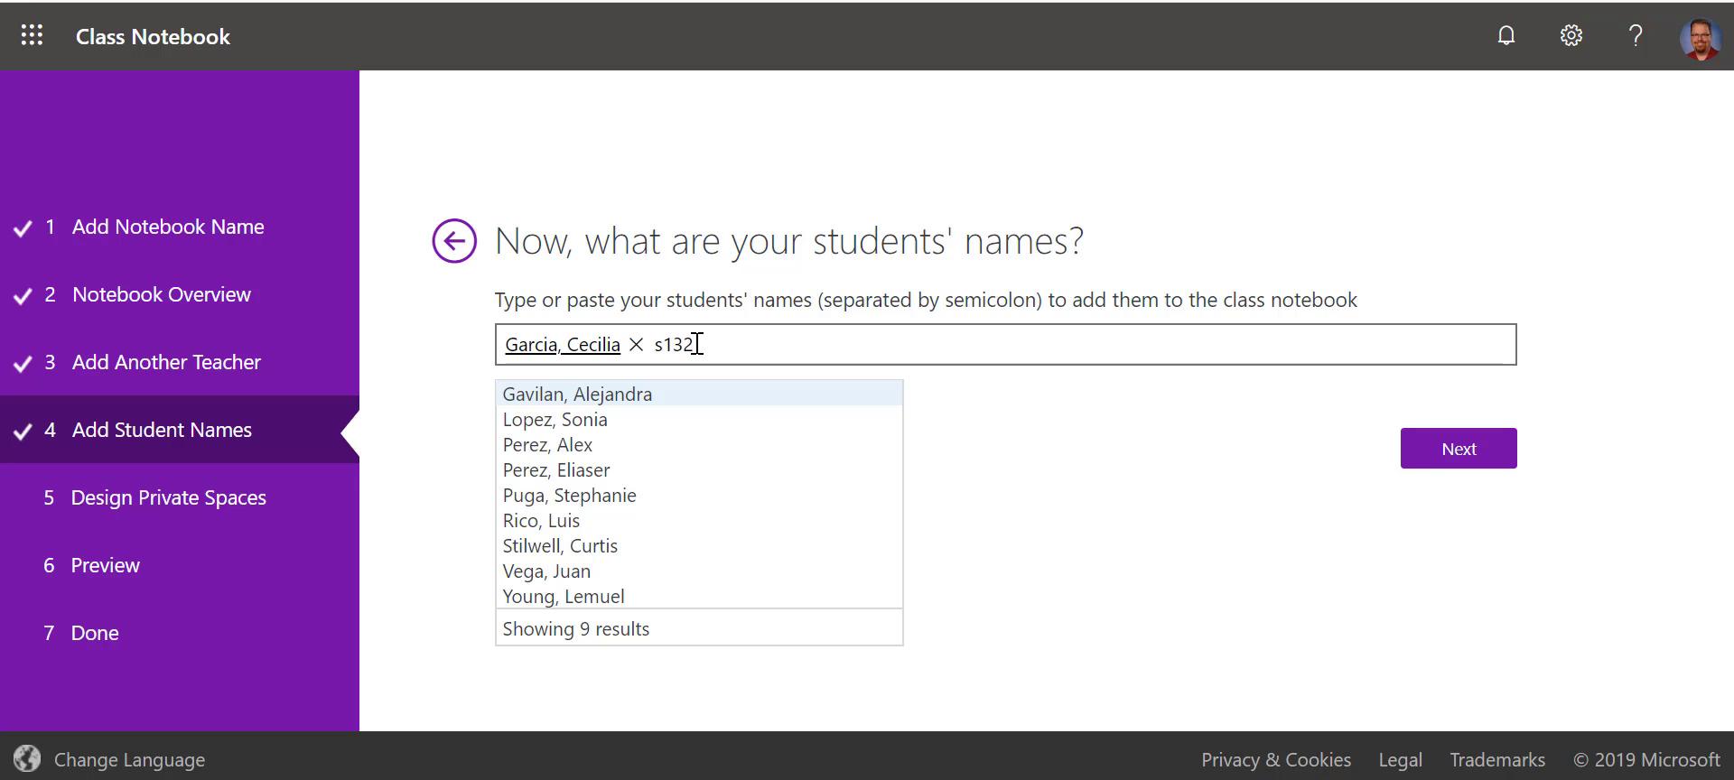
{"action": "key", "text": "BackSpace"}
{"action": "key", "text": "BackSpace"}
{"action": "key", "text": "BackSpace"}
{"action": "key", "text": "BackSpace"}
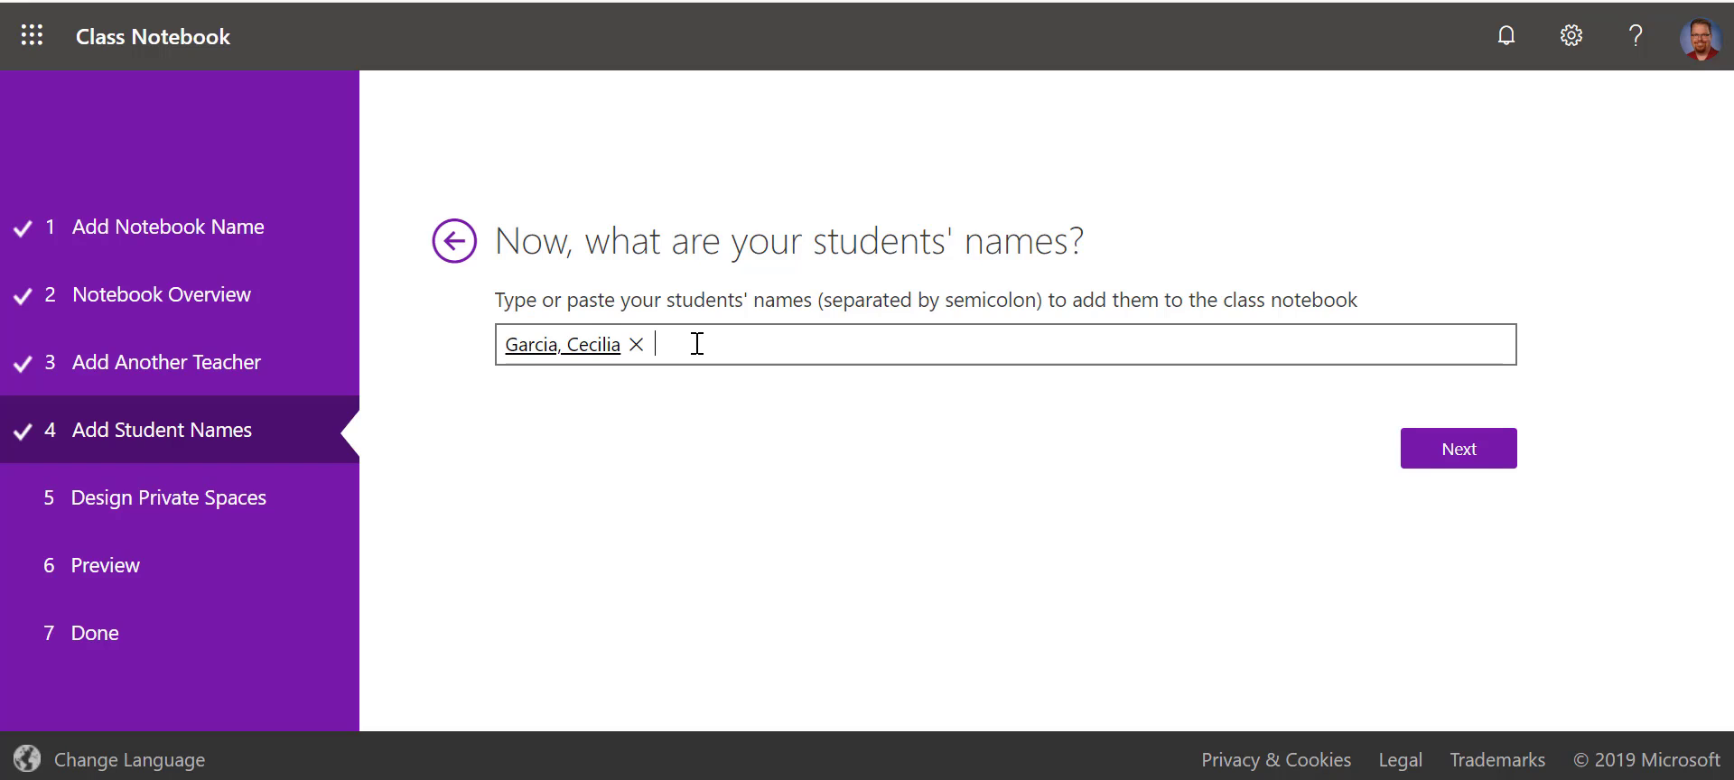
{"action": "key", "text": "BackSpace"}
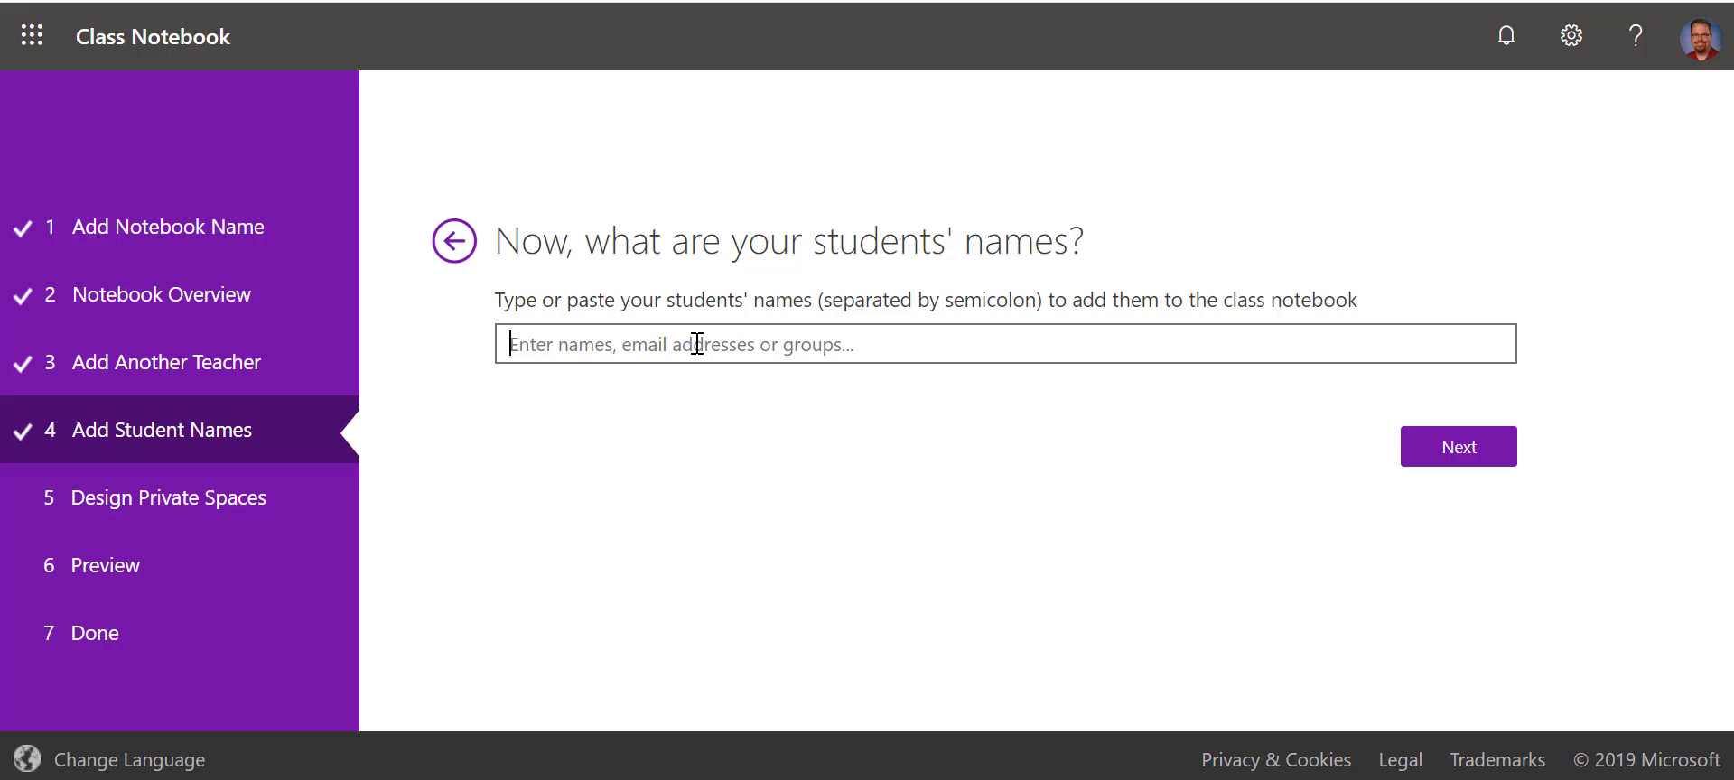
{"action": "type", "text": "b"}
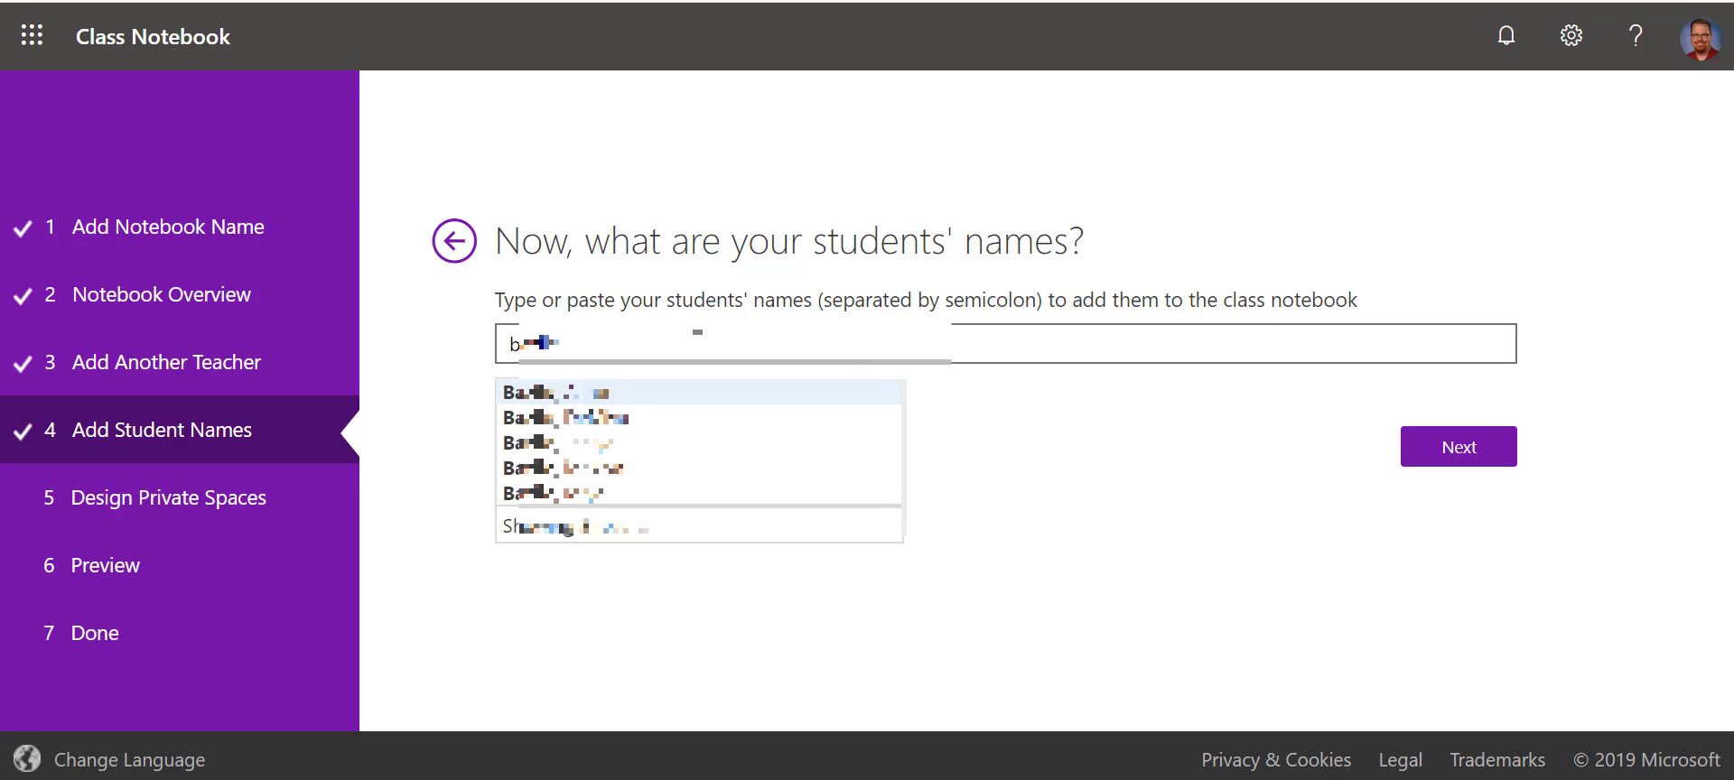
{"action": "left_click", "coordinate": [684, 394]}
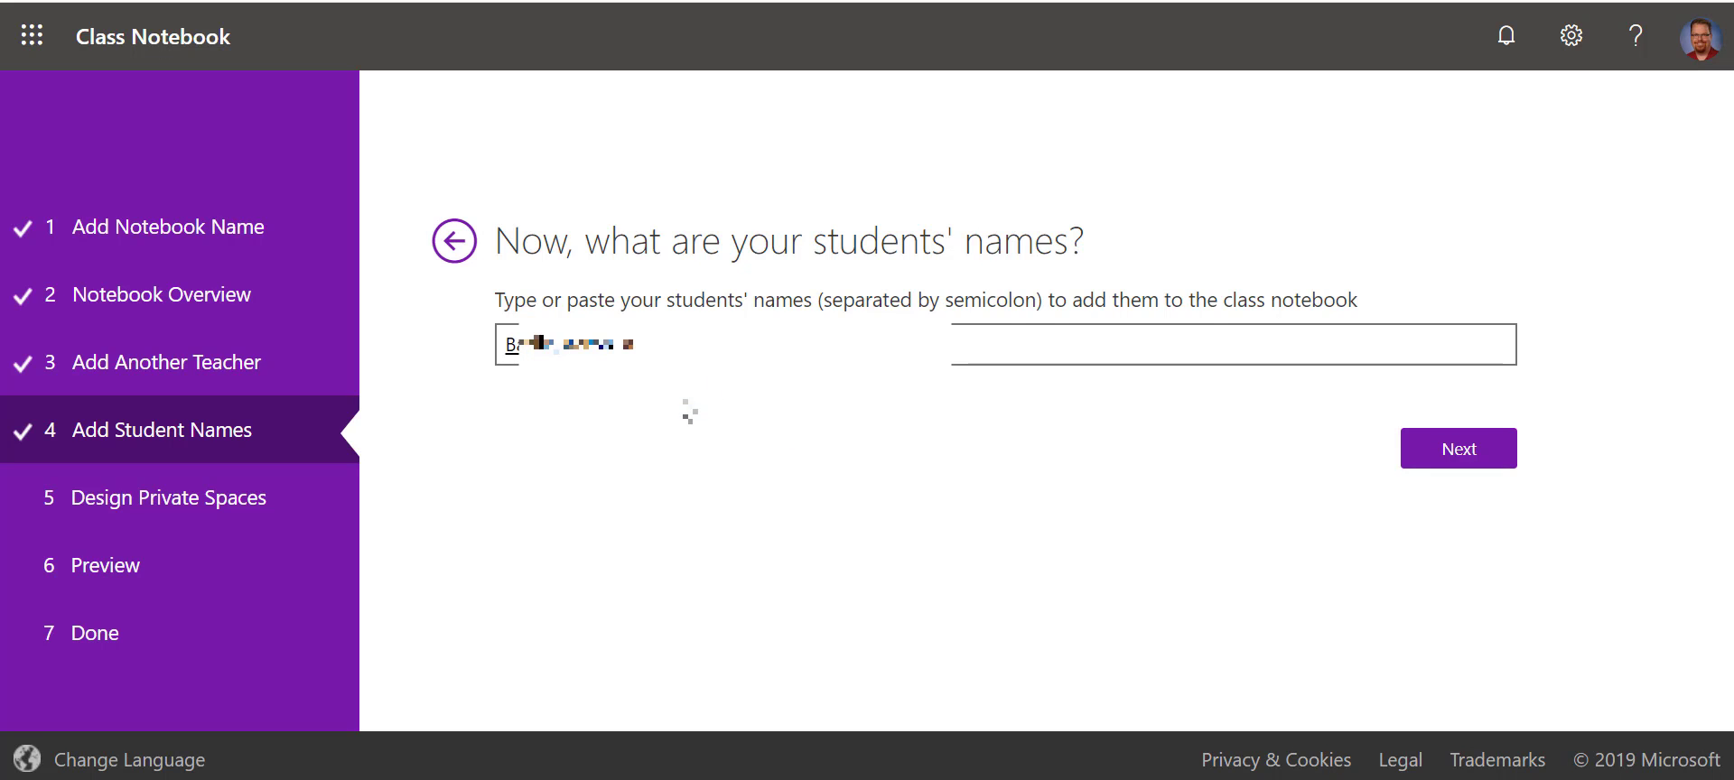
- Advance to Design Private Spaces with Handouts, Class Notes, Homework and Quizzes sections
{"action": "left_click", "coordinate": [1461, 459]}
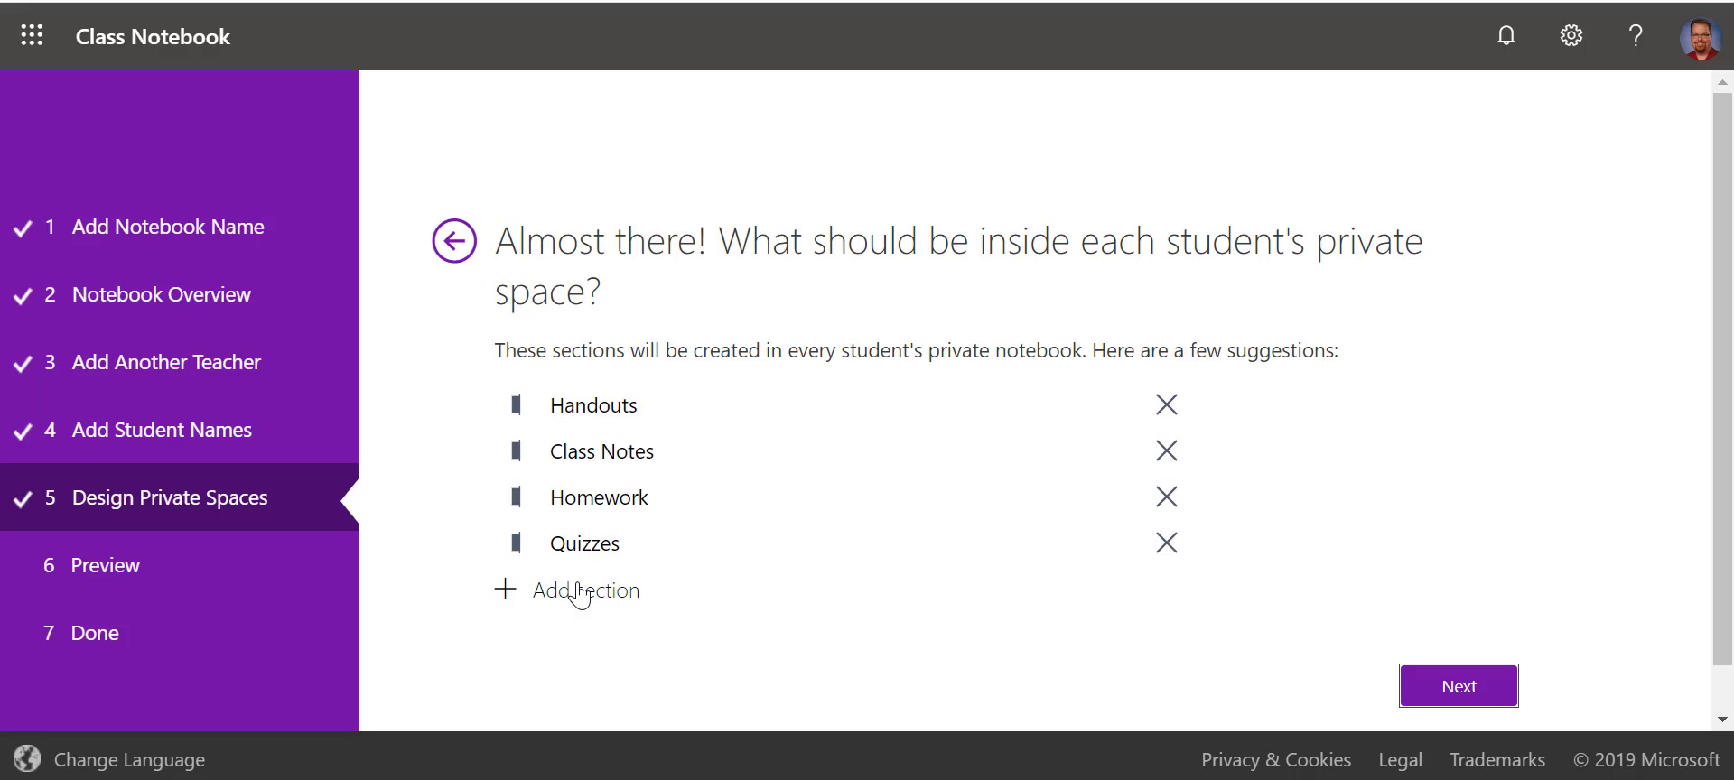
- Preview the Student's notebook layout and scroll down to the Create button
{"action": "left_click", "coordinate": [1425, 686]}
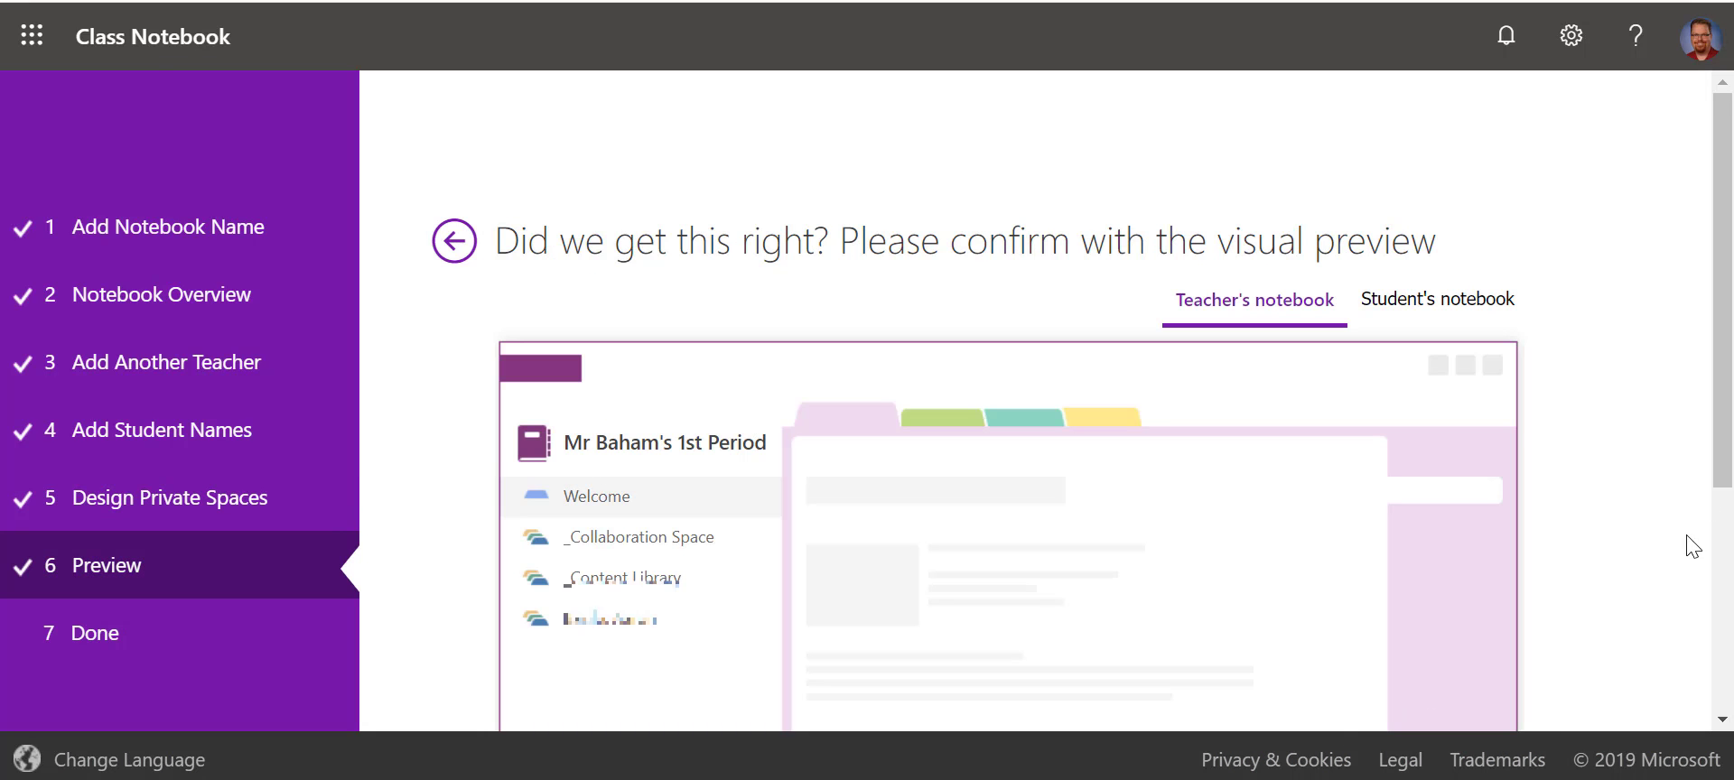
{"action": "scroll", "coordinate": [1673, 492], "scroll_direction": "down", "scroll_amount": 1}
{"action": "scroll", "coordinate": [1673, 492], "scroll_direction": "down", "scroll_amount": 1}
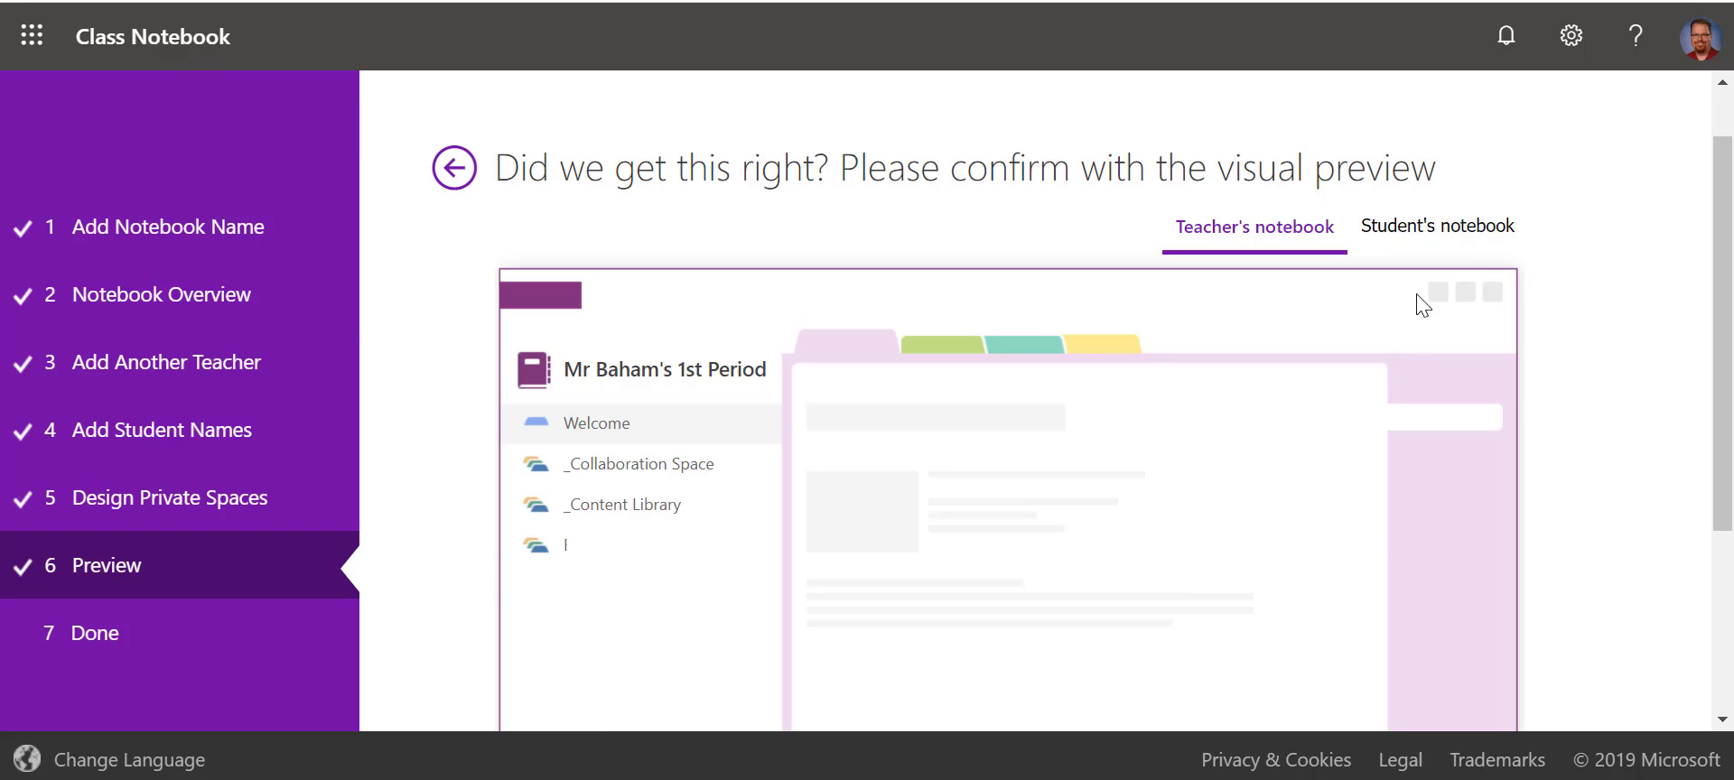
{"action": "left_click", "coordinate": [1478, 244]}
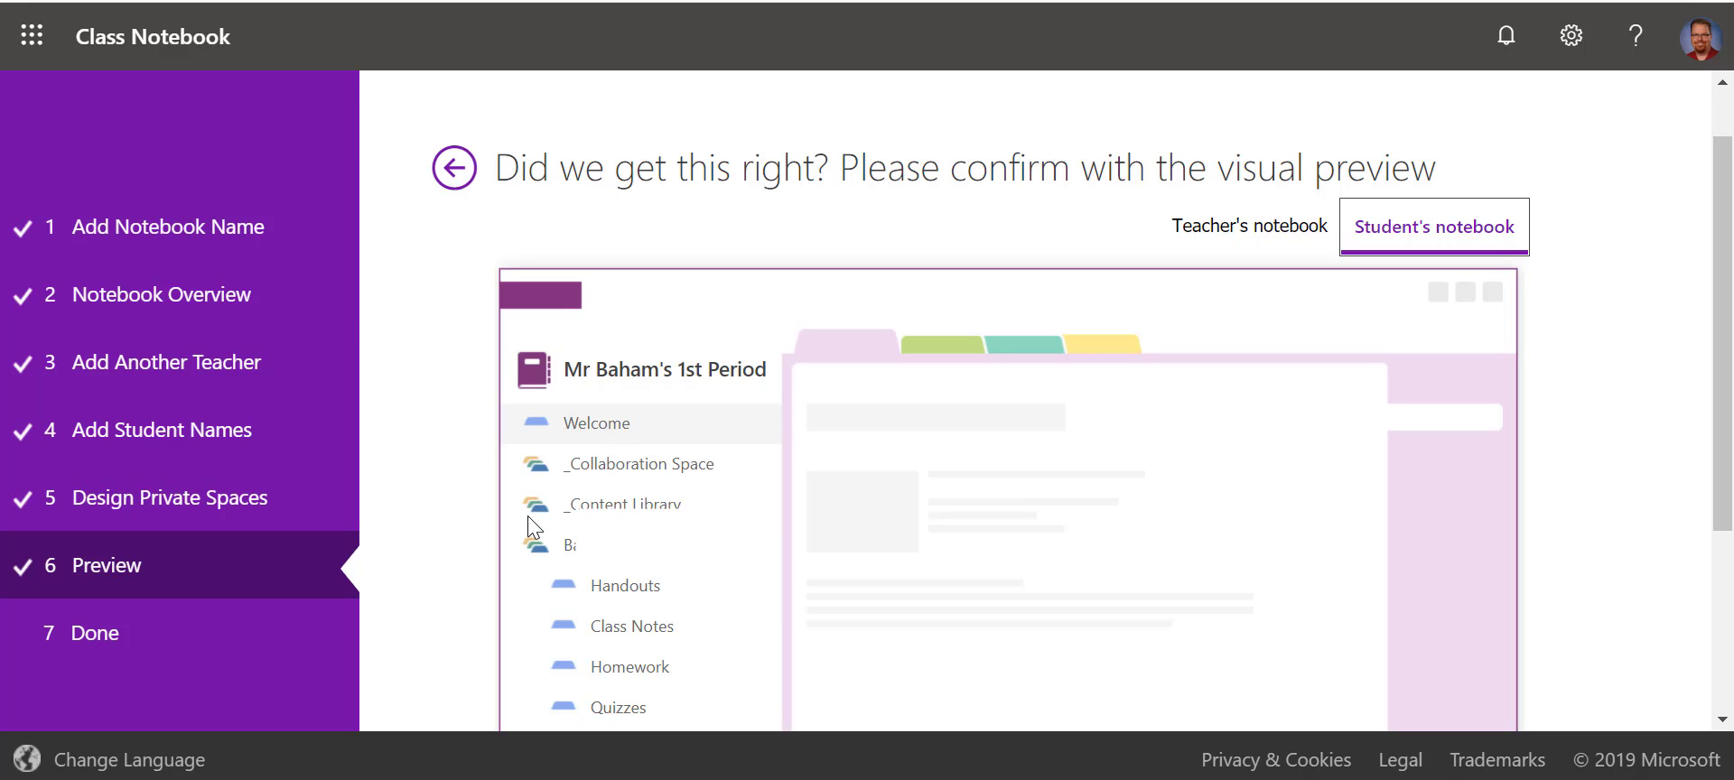
{"action": "left_click", "coordinate": [570, 541]}
{"action": "scroll", "coordinate": [570, 541], "scroll_direction": "down", "scroll_amount": 1}
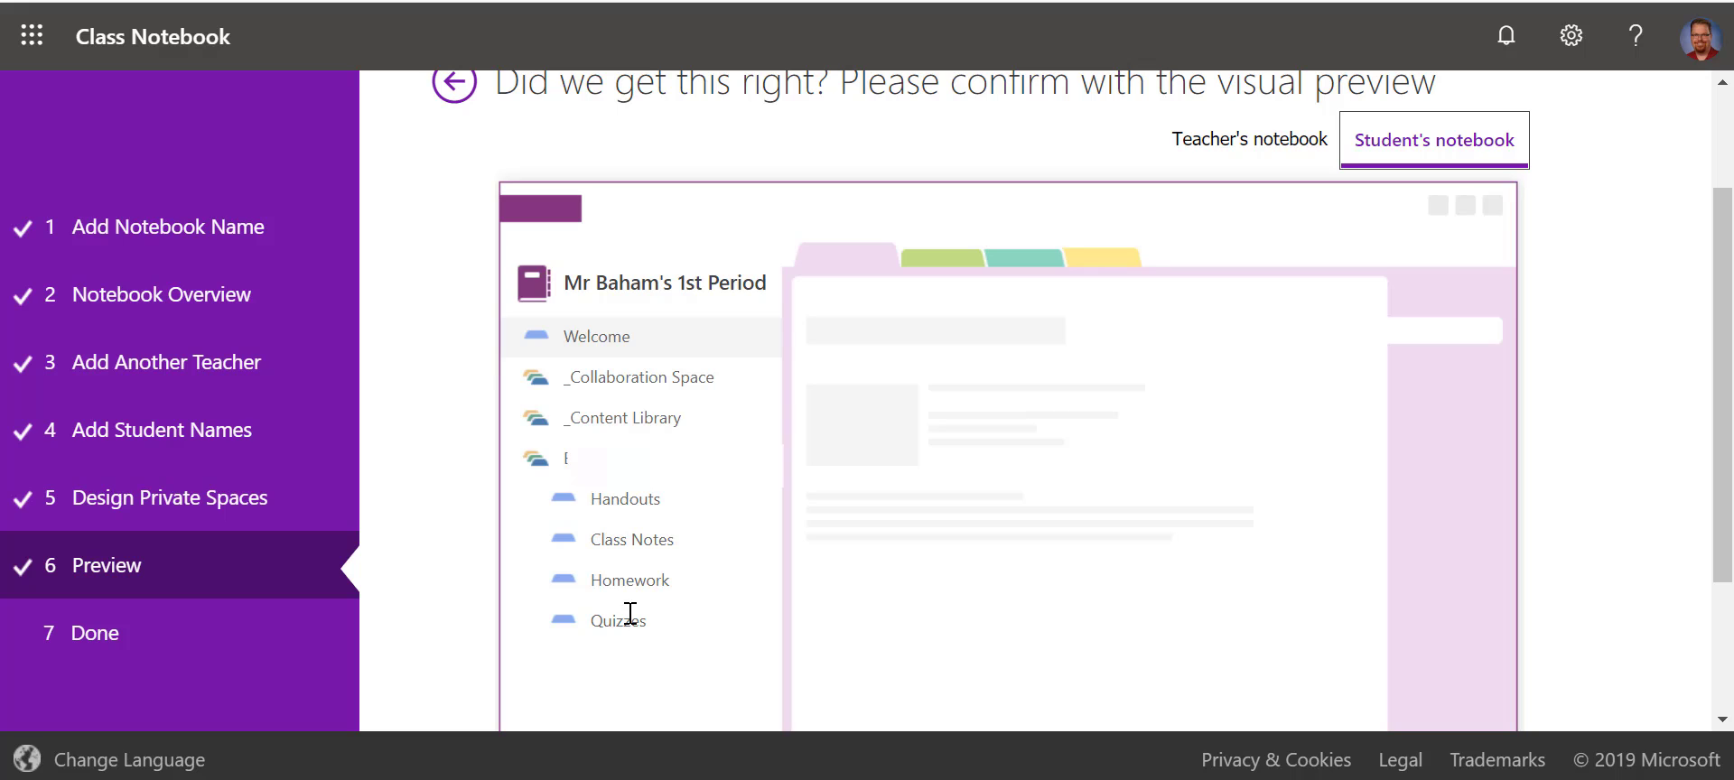
{"action": "scroll", "coordinate": [631, 613], "scroll_direction": "down", "scroll_amount": 2}
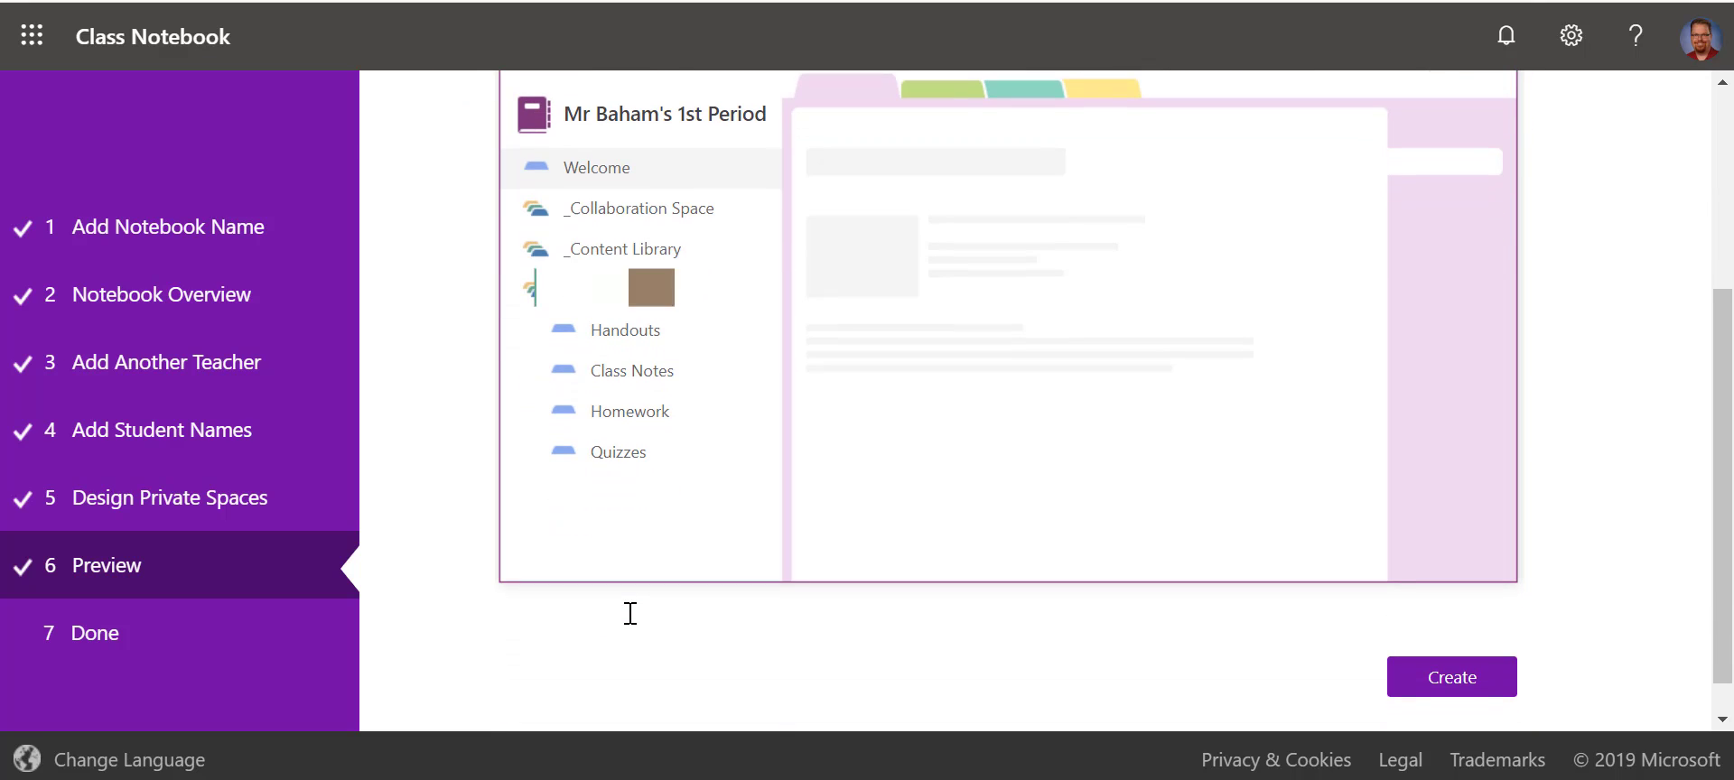